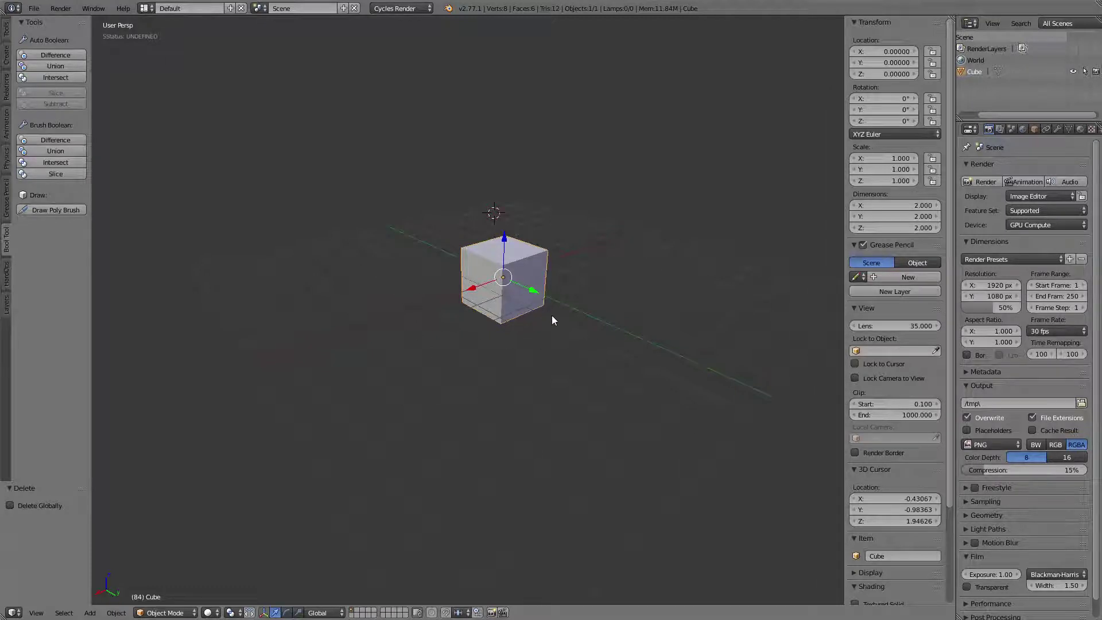
- Orbit around the cube and place the 3D cursor at several spots near it
middle_click_drag(482, 339, 394, 340, "shift")
middle_click_drag(323, 356, 399, 358)
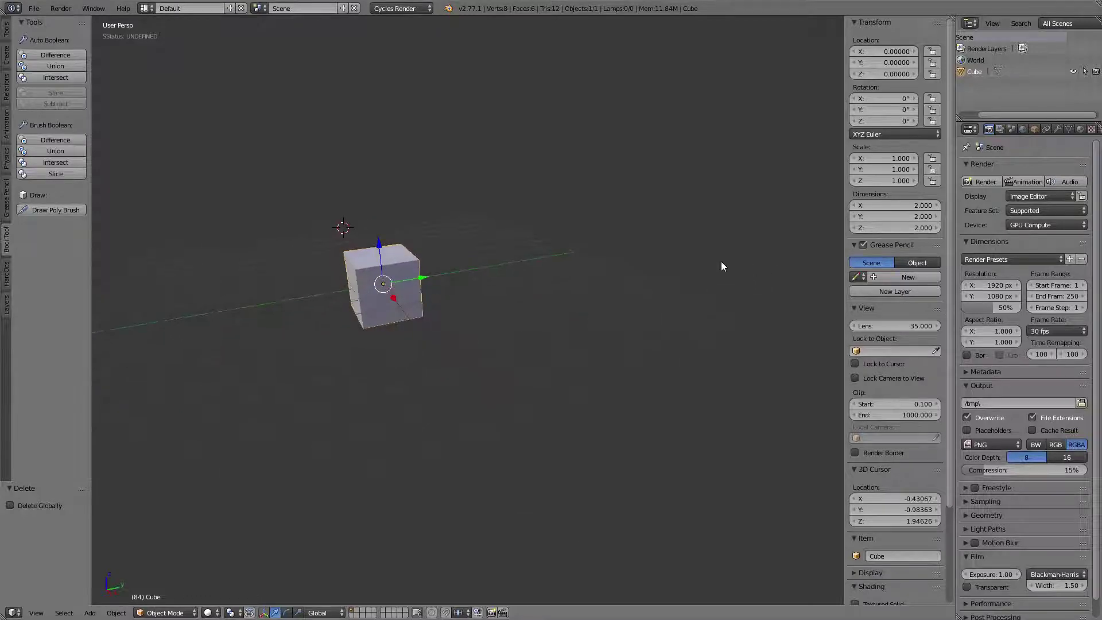
middle_click_drag(469, 282, 448, 207)
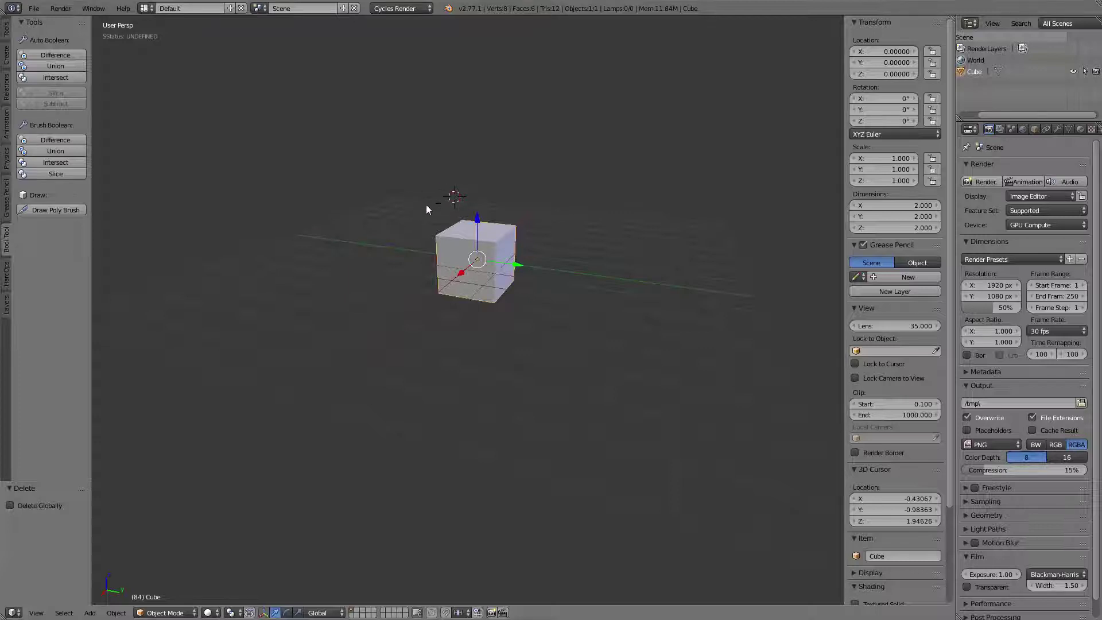
left_click(274, 255)
left_click(484, 453)
left_click(433, 117)
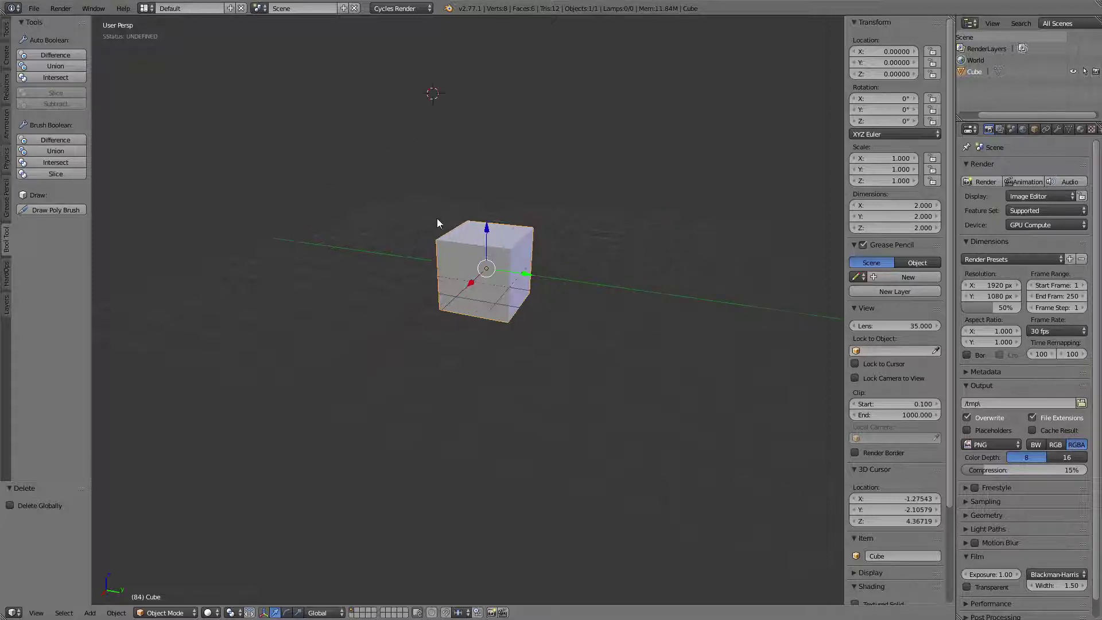
left_click(322, 258)
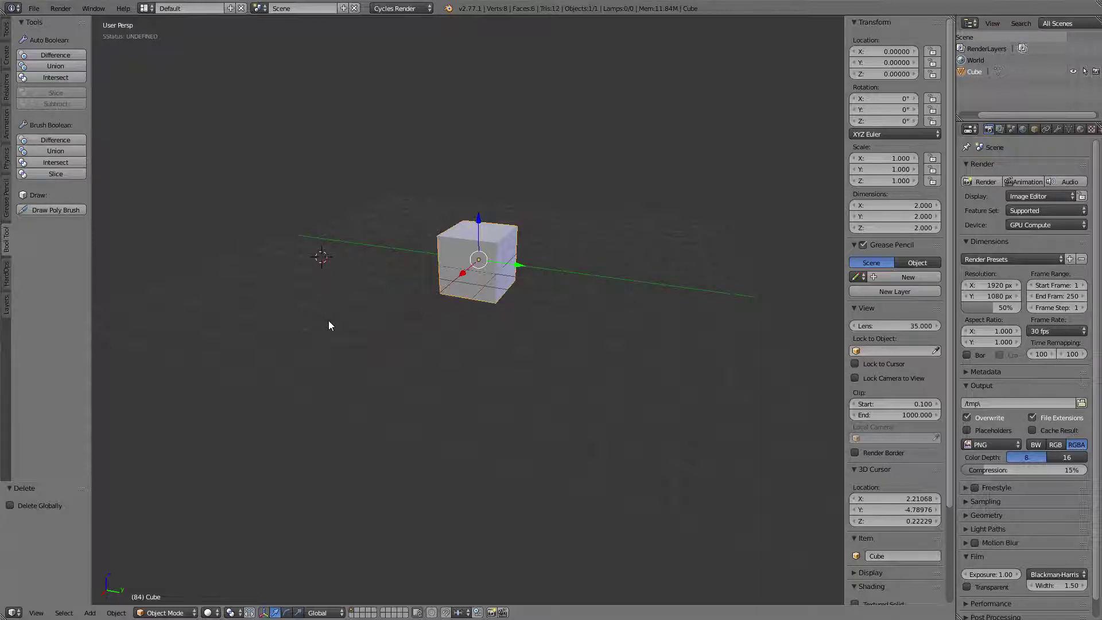
- Add two new cubes, each at a different 3D cursor position
key("shift+a")
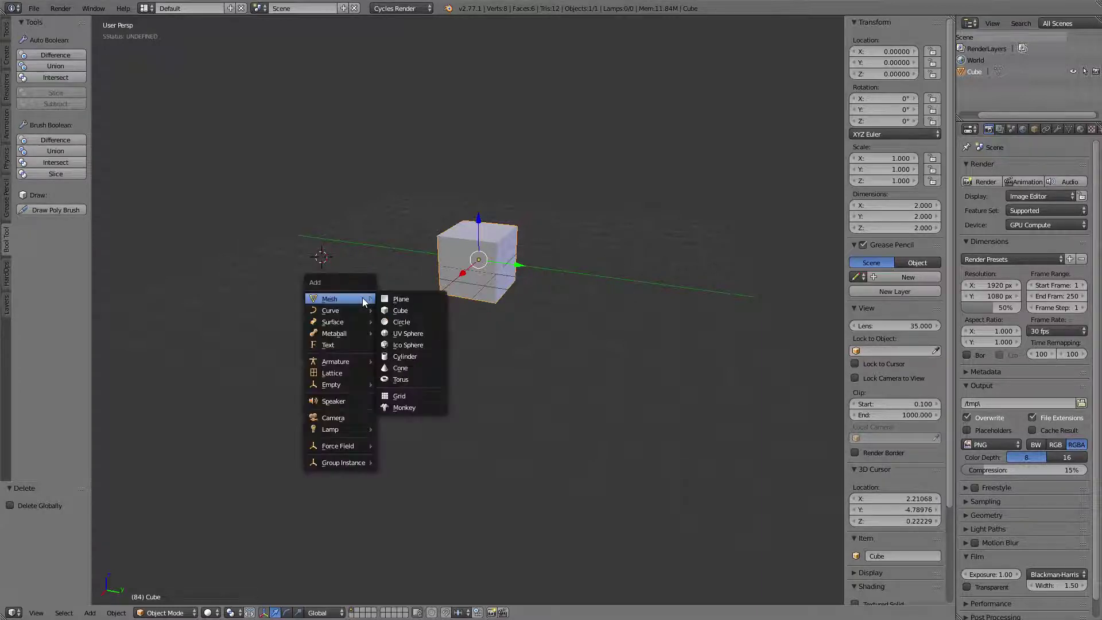
mouse_move(363, 305)
left_click(402, 311)
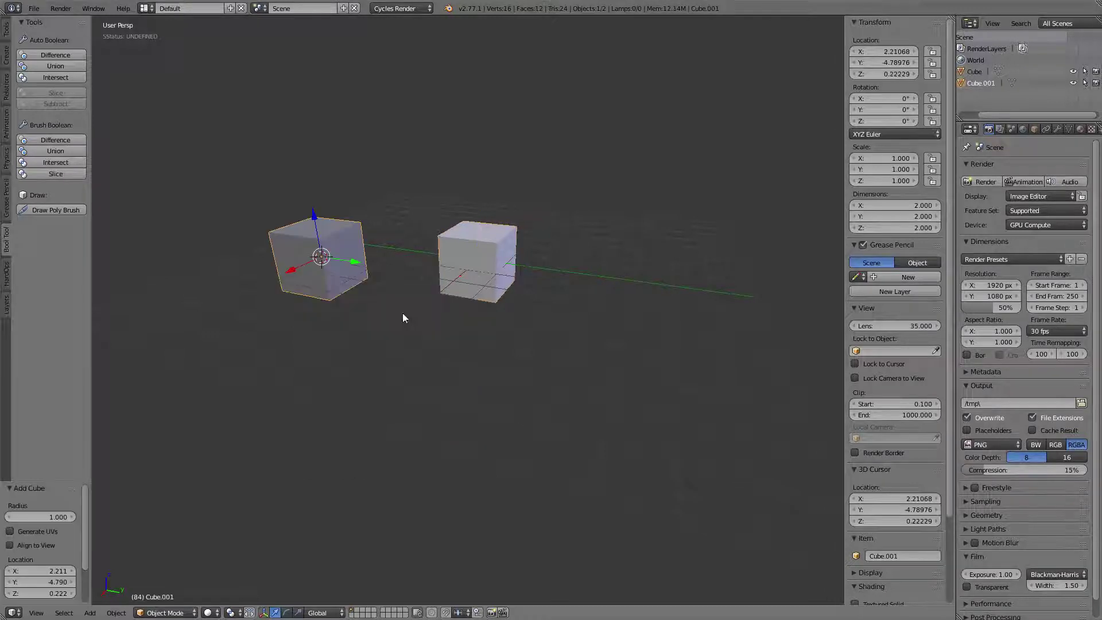
left_click(675, 87)
key("shift+a")
mouse_move(662, 182)
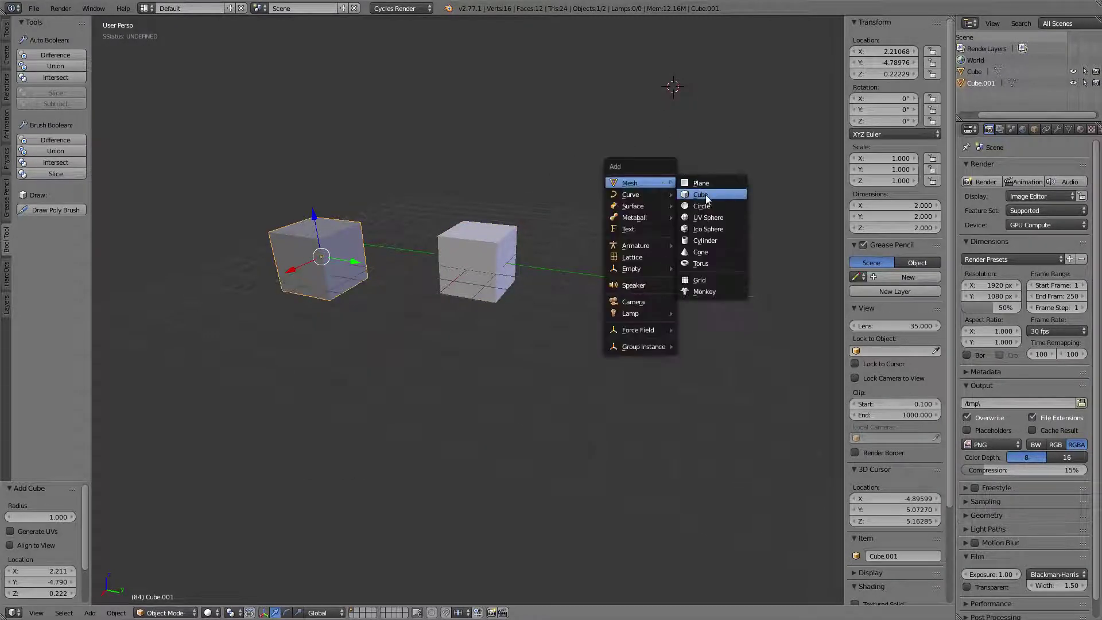
left_click(706, 198)
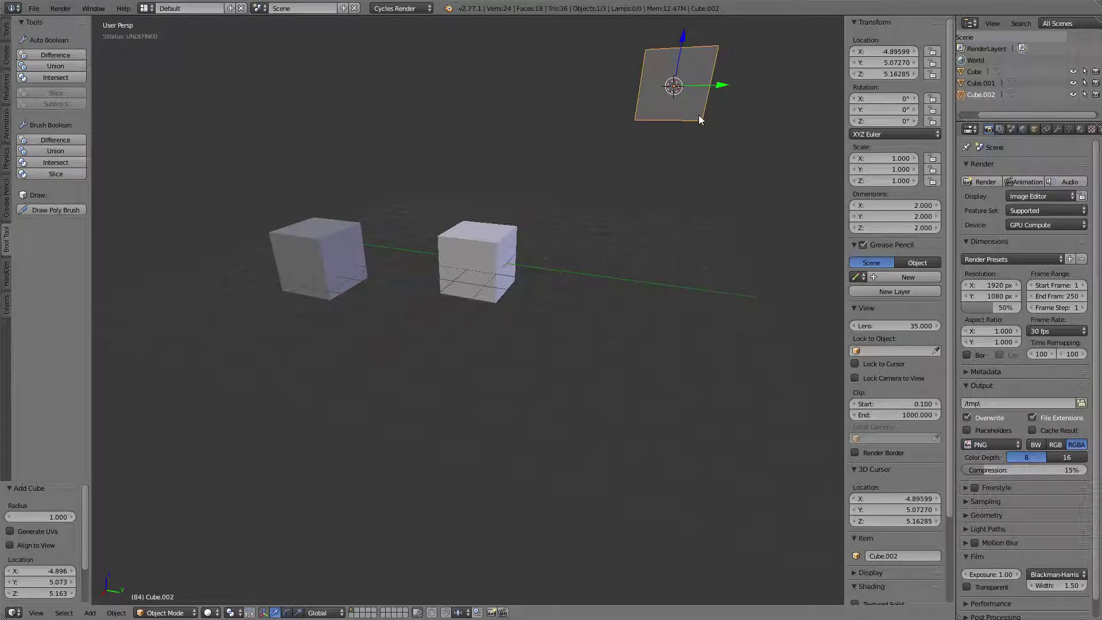
- Delete the two added cubes and reselect the original cube
right_click(335, 248, "shift")
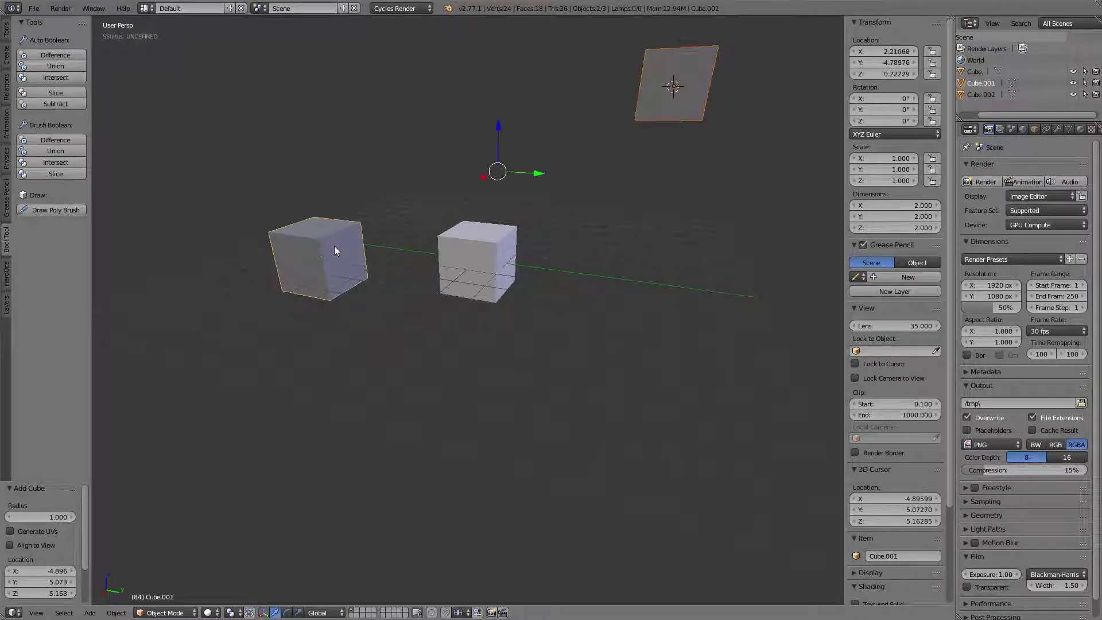
key("x")
left_click(453, 317)
right_click(504, 267)
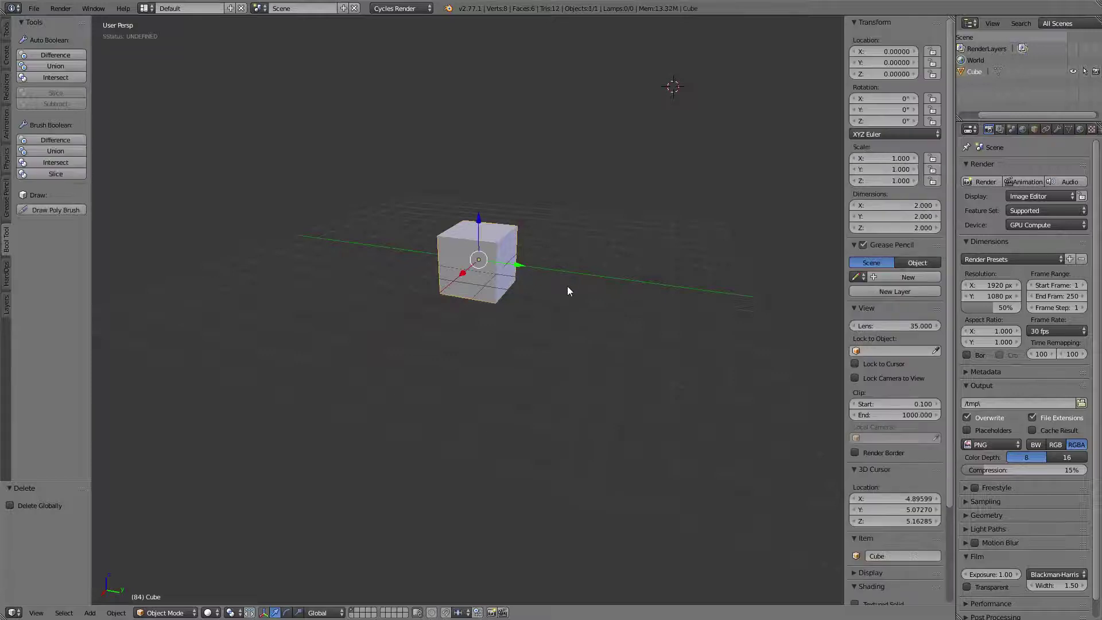
- In front orthographic view, try rotating the cube around the 3D cursor, cancelling each rotation
left_click(625, 284)
key("KP_1")
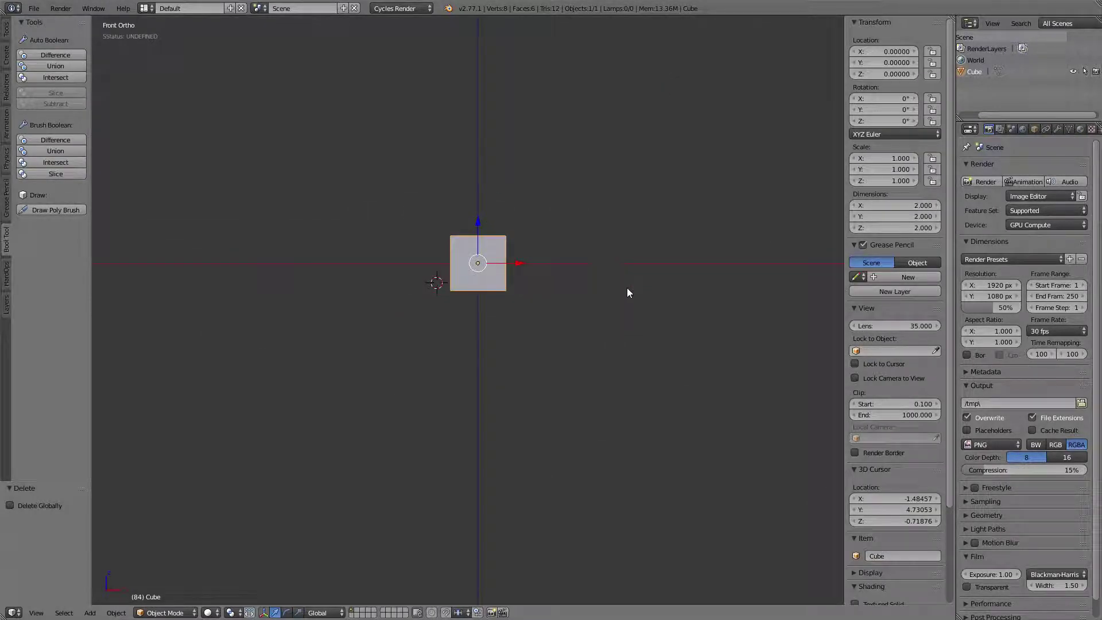
left_click(623, 264)
key("r")
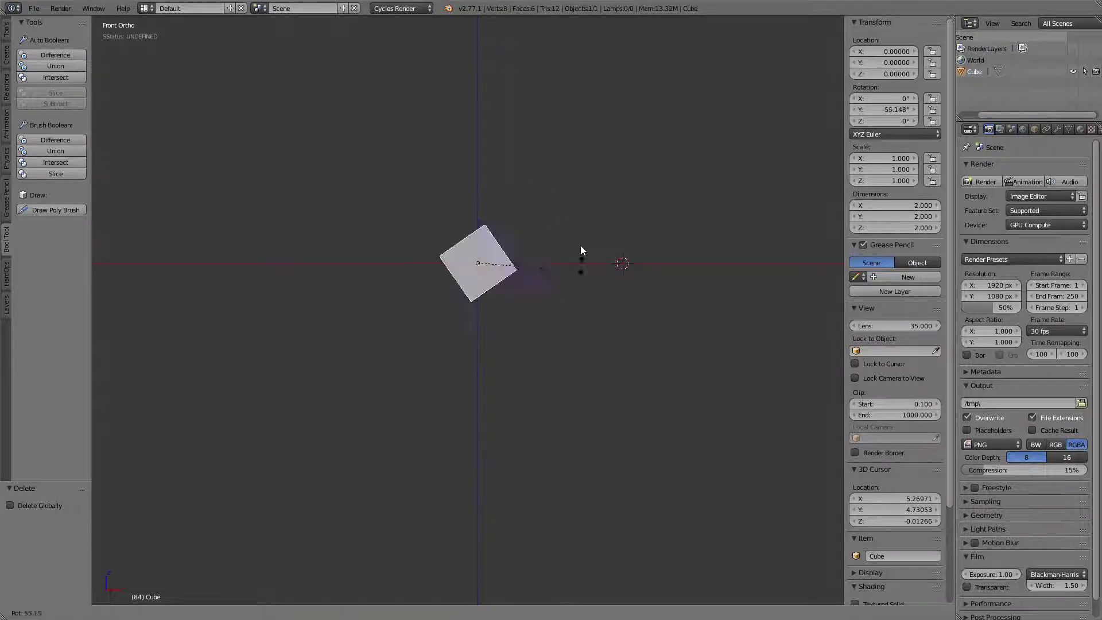
key("Escape")
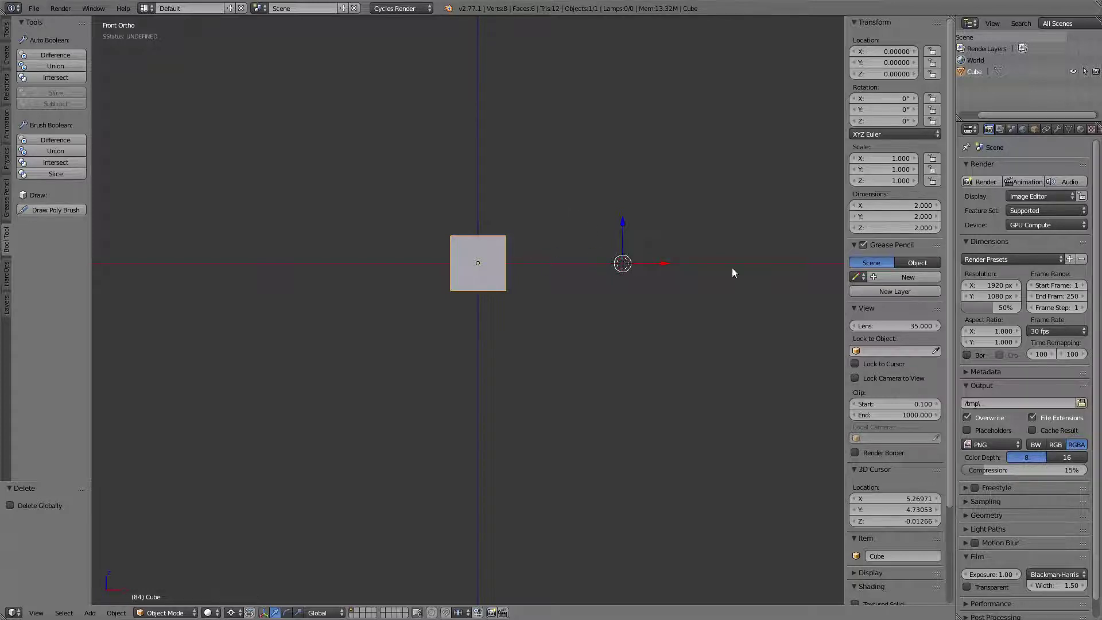
key("r")
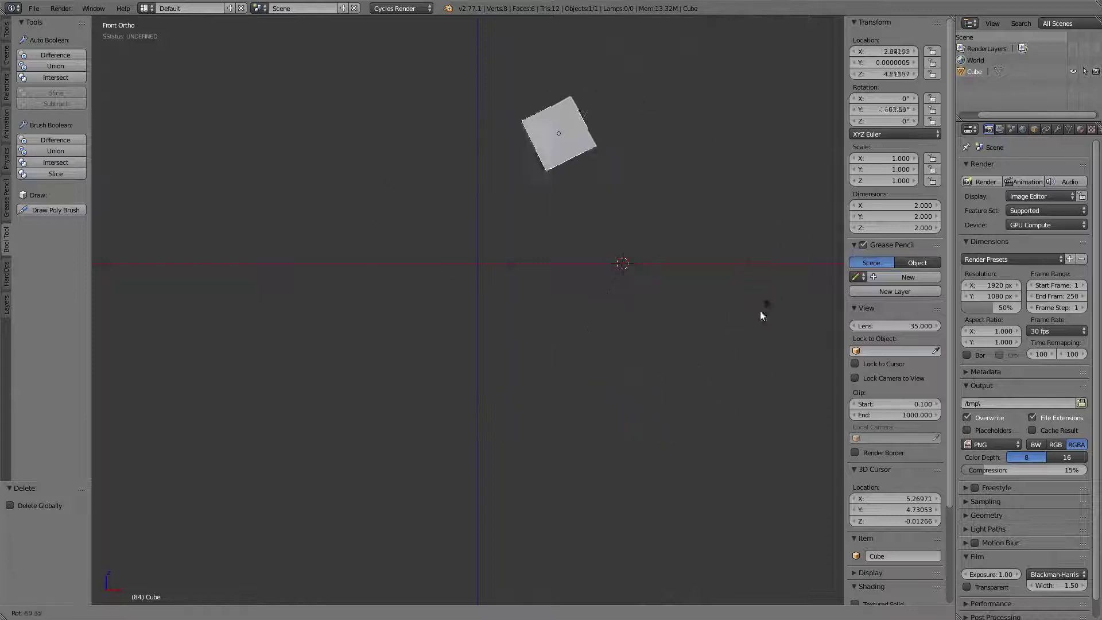
key("Escape")
- Snap the 3D cursor to the cube's top corner vertex in Edit Mode
middle_click_drag(542, 198, 588, 230)
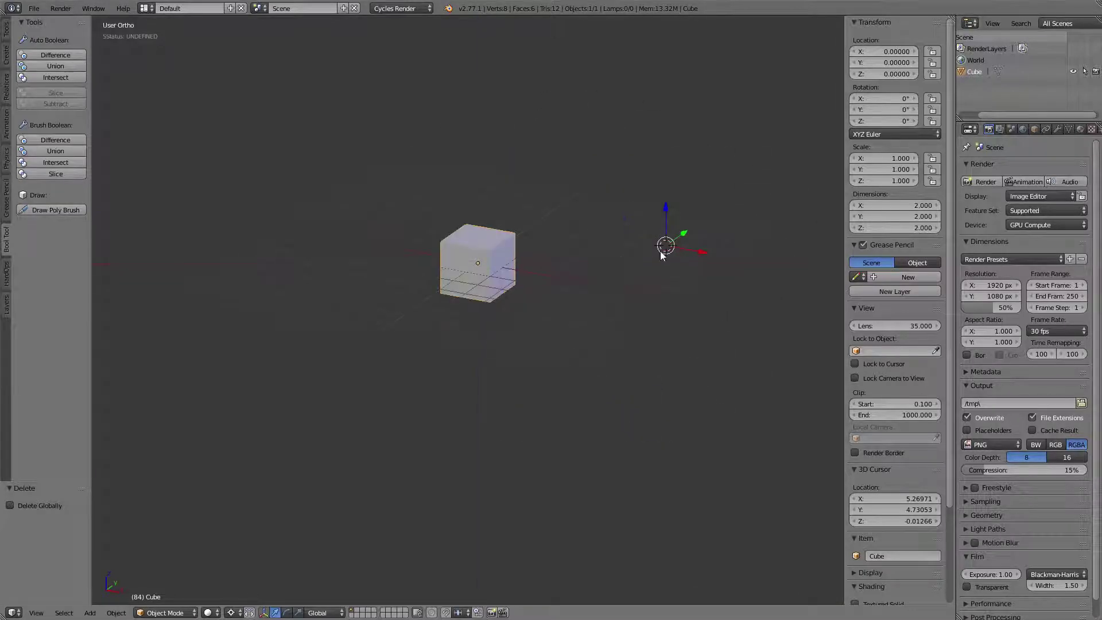
key("Tab")
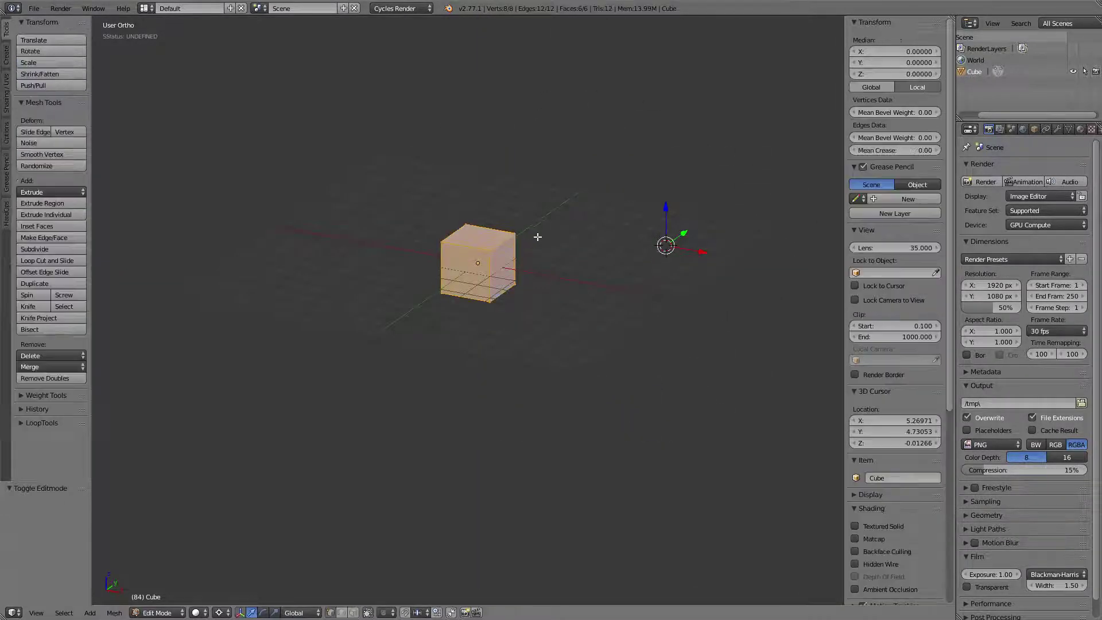
right_click(514, 232)
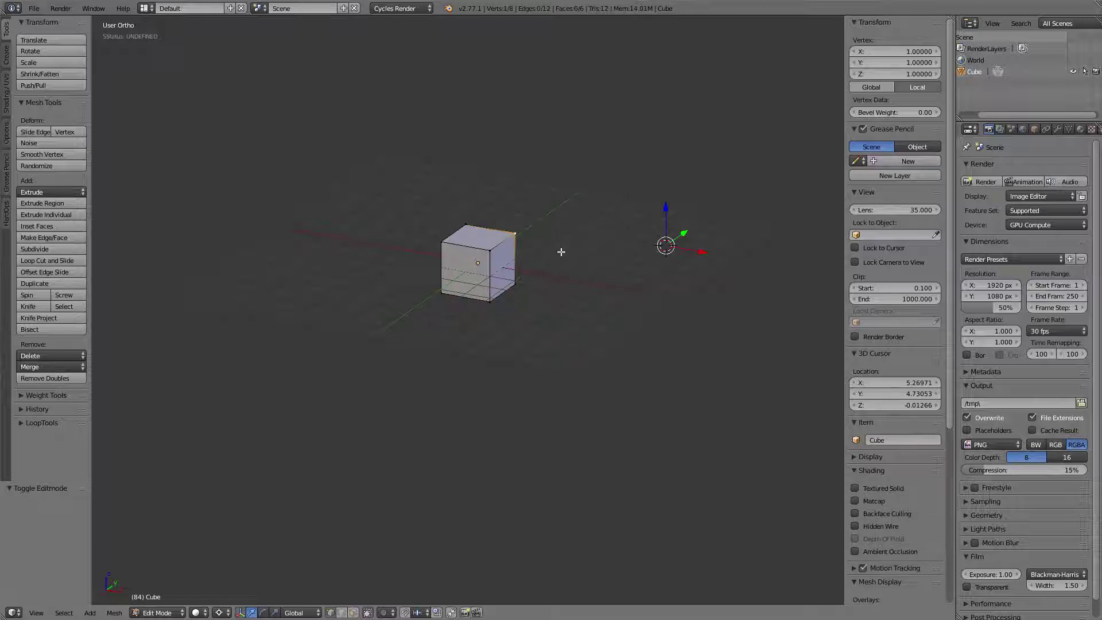
key("shift+s")
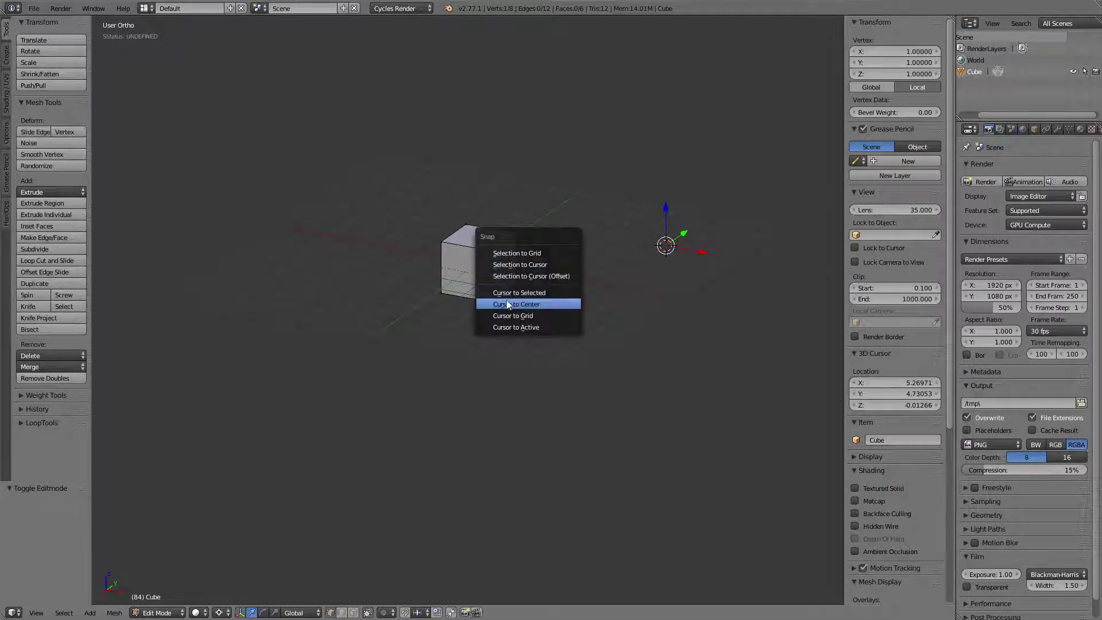
left_click(529, 291)
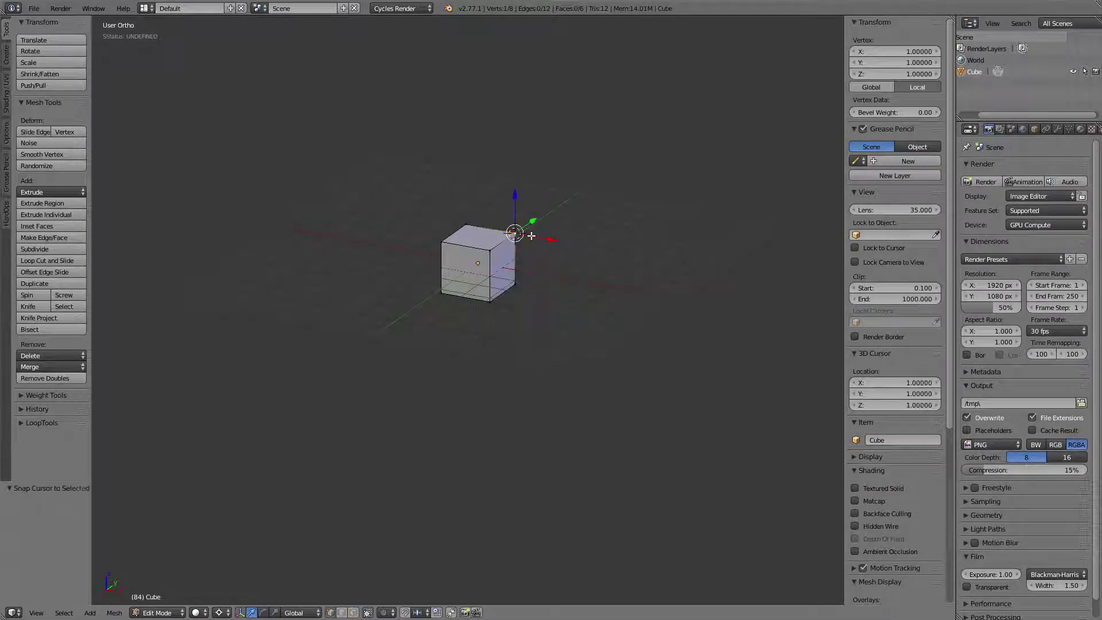
key("Tab")
- From front view, try rotating the cube around that corner, then cancel
key("KP_1")
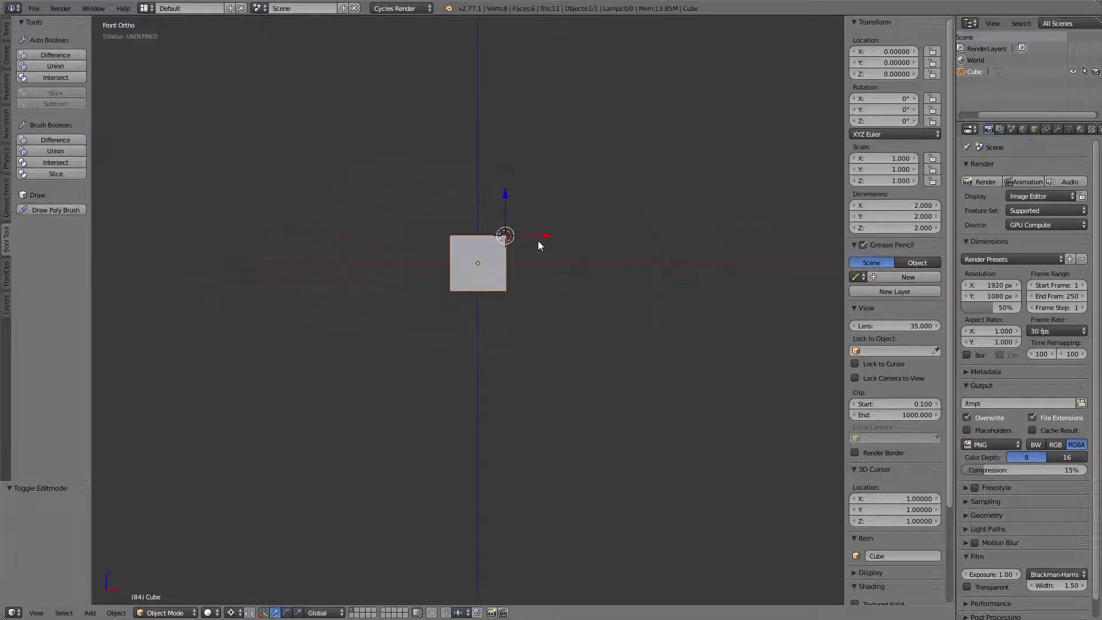
key("r")
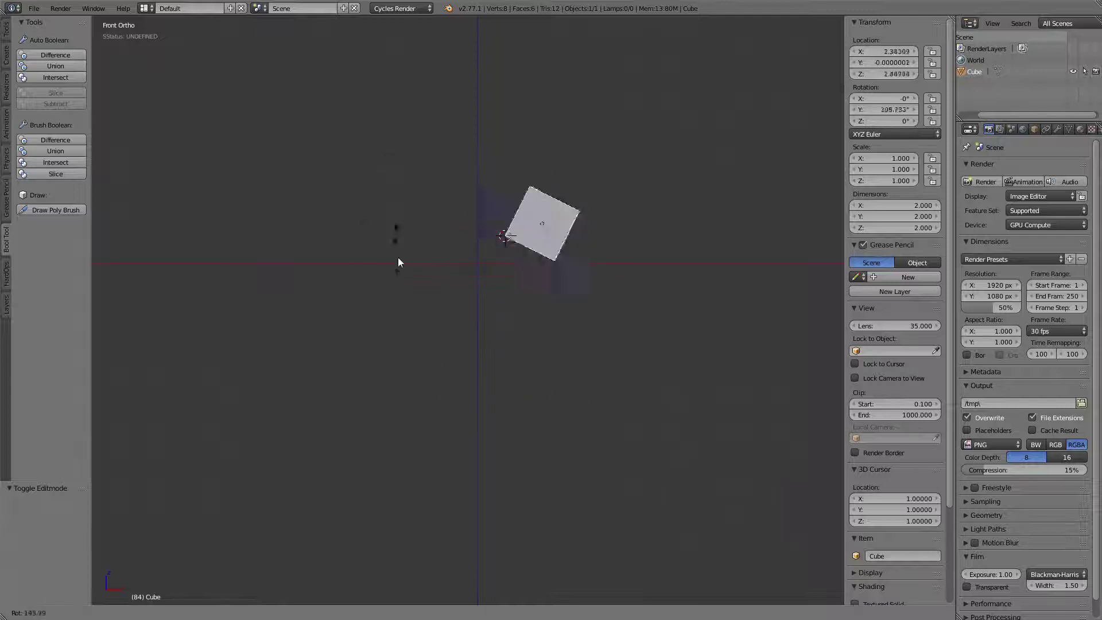
right_click(612, 232)
middle_click_drag(581, 243, 492, 251)
- Place the 3D cursor at several spots, then reset it to the origin with Shift+C
left_click(639, 230)
left_click(636, 383)
left_click(369, 320)
left_click(358, 159)
left_click(578, 151)
left_click(382, 156)
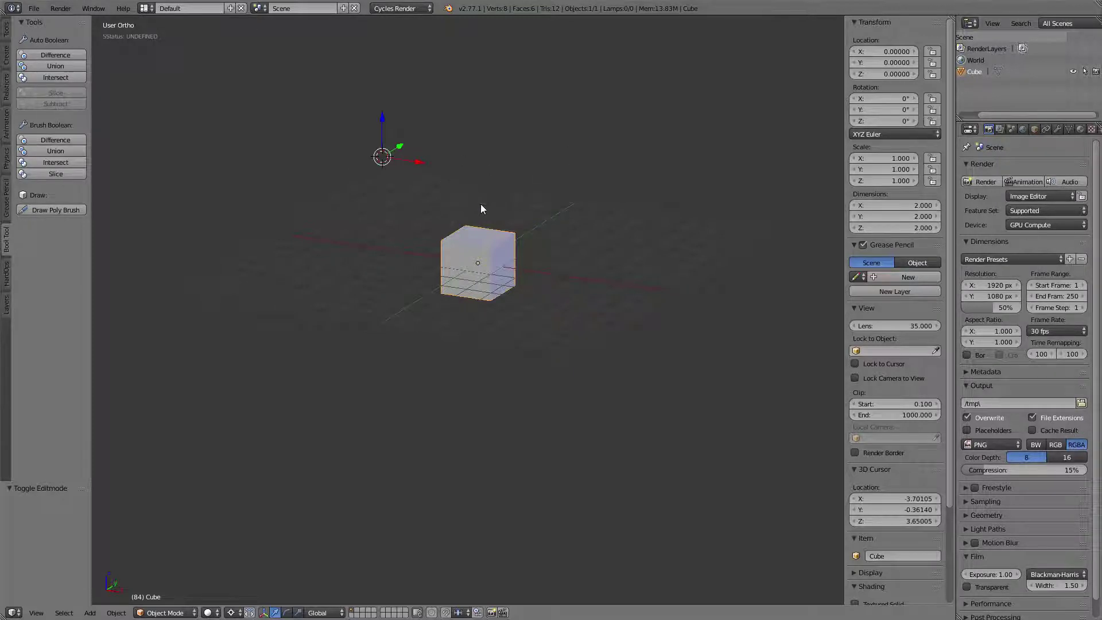
key("shift+c")
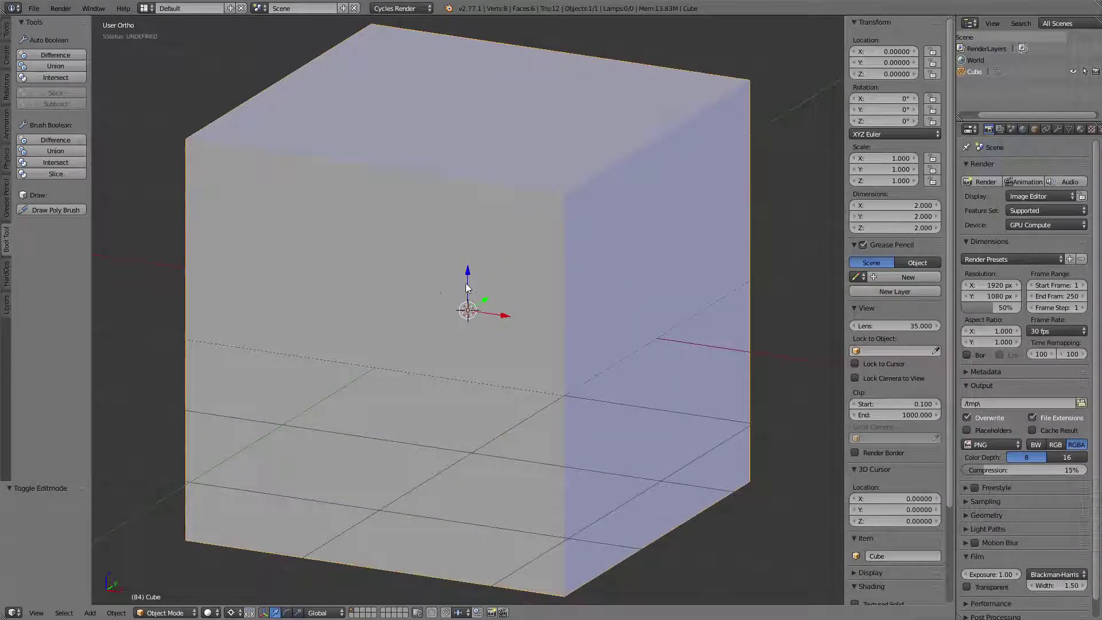
scroll(431, 321, "down", 6)
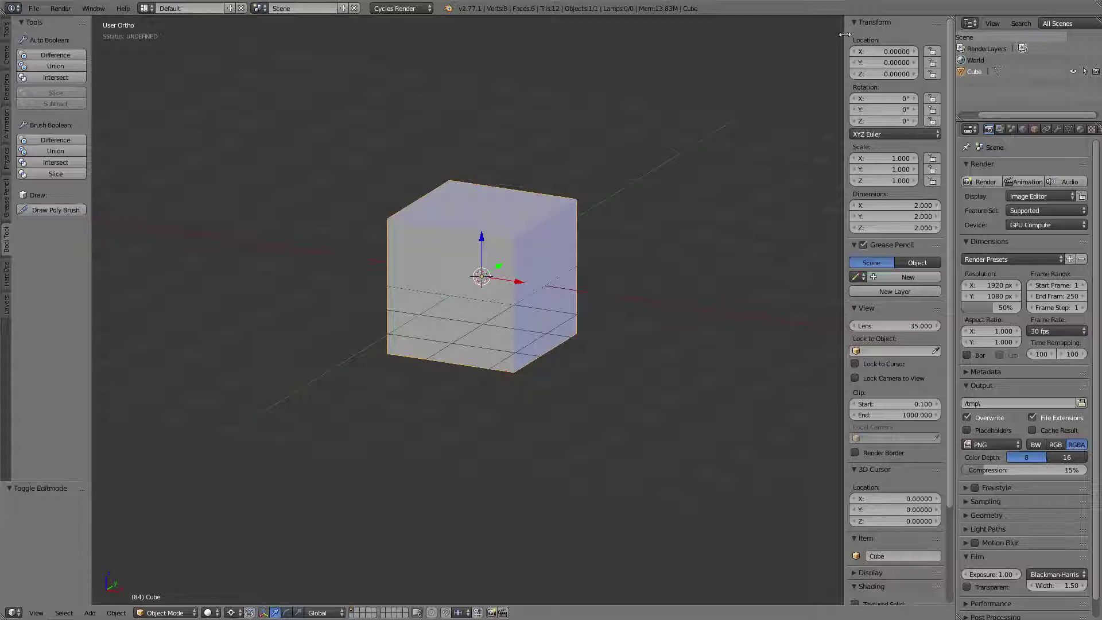
- In the N panel's 3D Cursor fields, shift the cursor to Y -2.89 and X 5
key("n")
key("n")
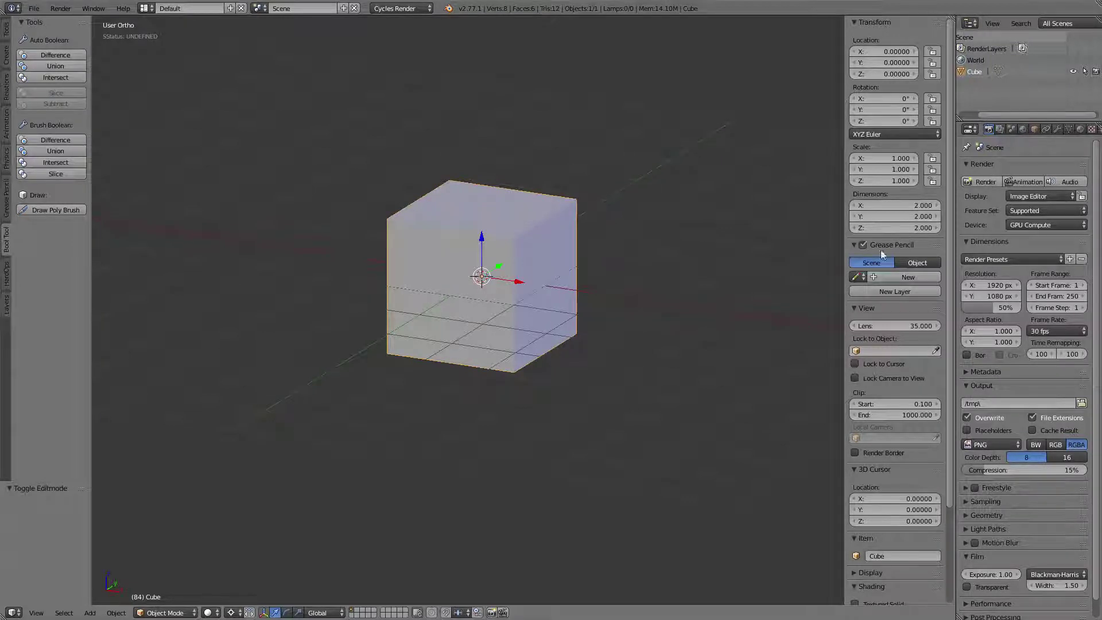
left_click_drag(949, 188, 953, 350)
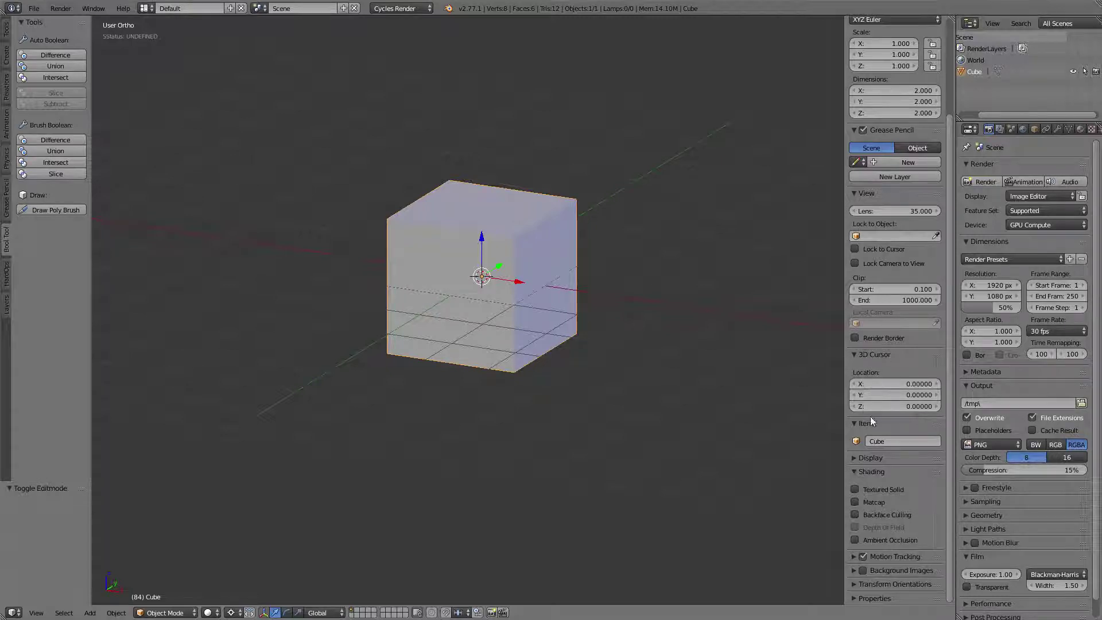
left_click_drag(912, 385, 843, 385)
left_click_drag(915, 395, 875, 395)
left_click(900, 383)
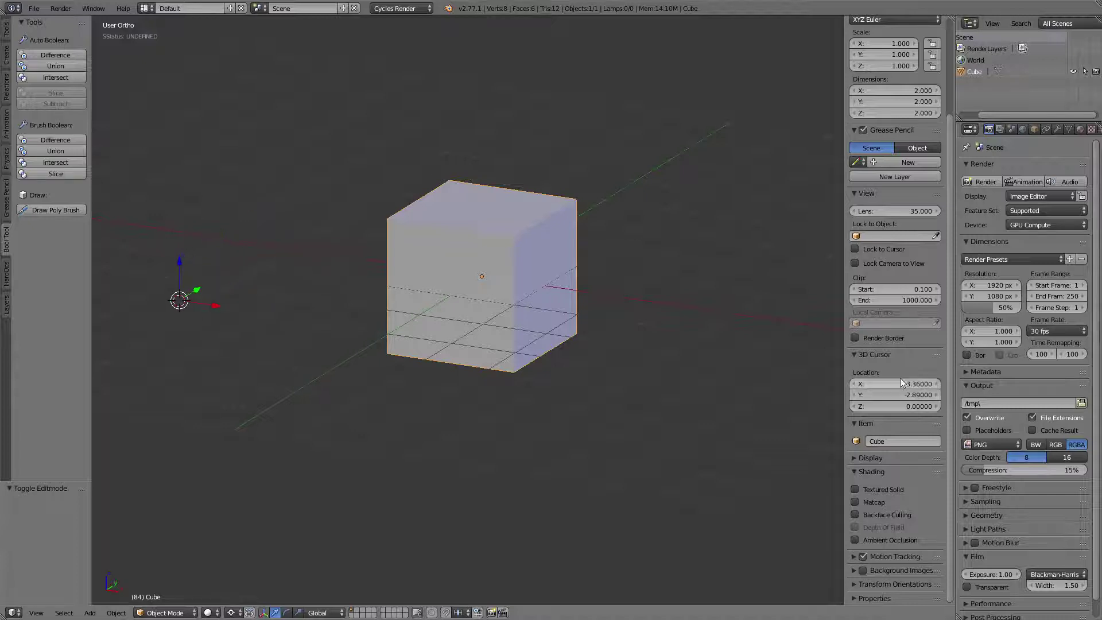
type("5")
key("Return")
- Set the 3D Cursor X and Y back to 0, centring it on the cube
left_click(900, 383)
type("0")
key("Return")
left_click(901, 393)
type("0")
key("Return")
scroll(584, 266, "down", 2)
middle_click_drag(584, 266, 658, 208)
scroll(901, 139, "up", 5)
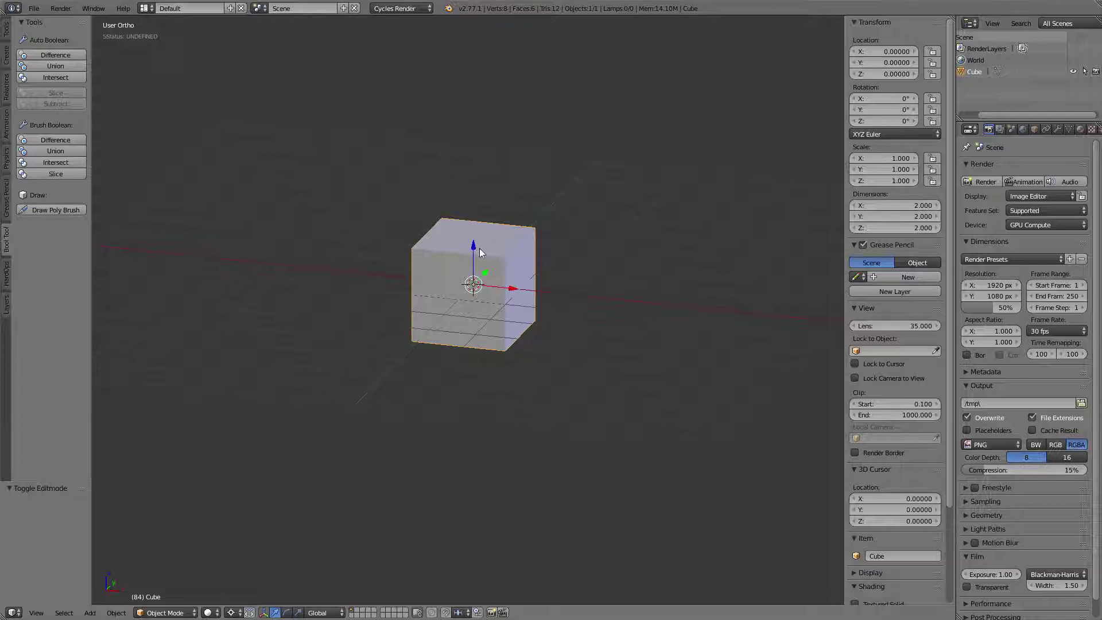
left_click_drag(513, 288, 689, 313)
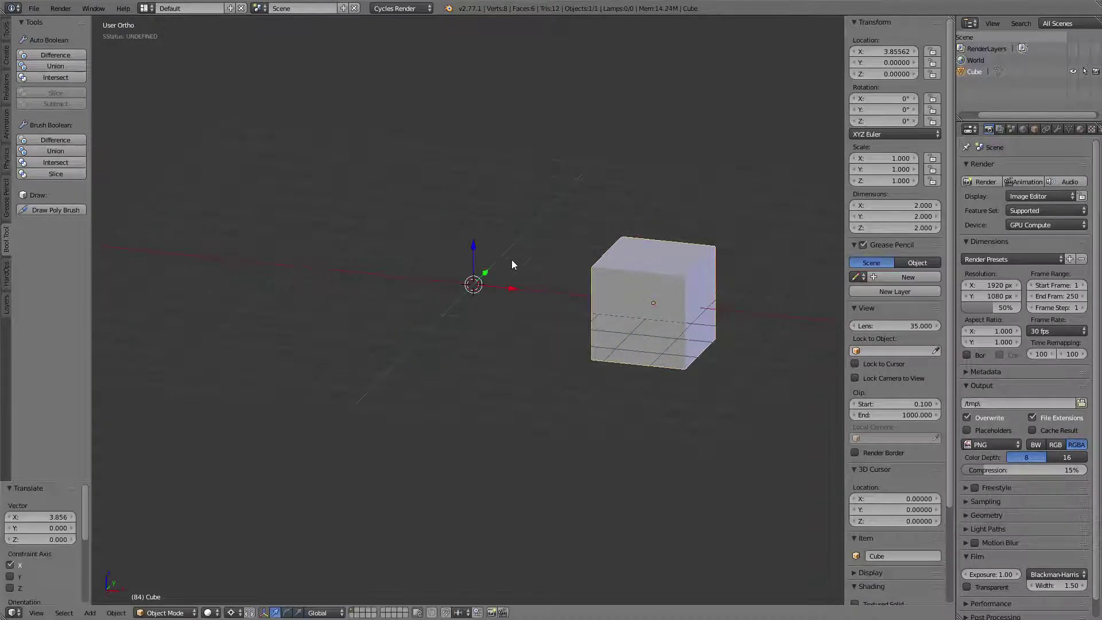
key("comma")
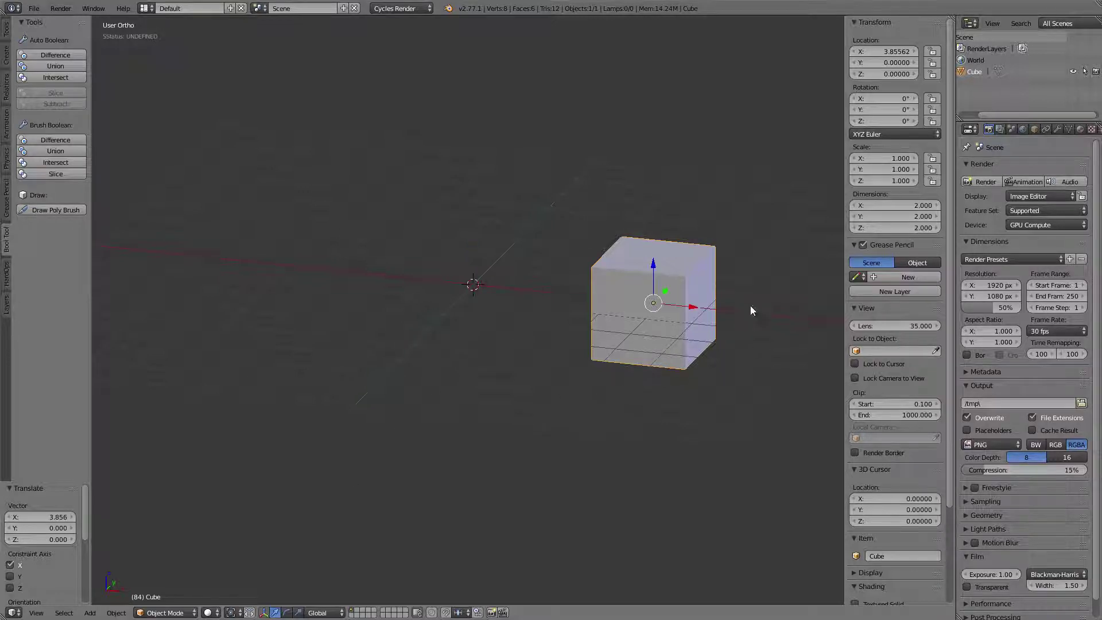
left_click_drag(653, 261, 556, 267)
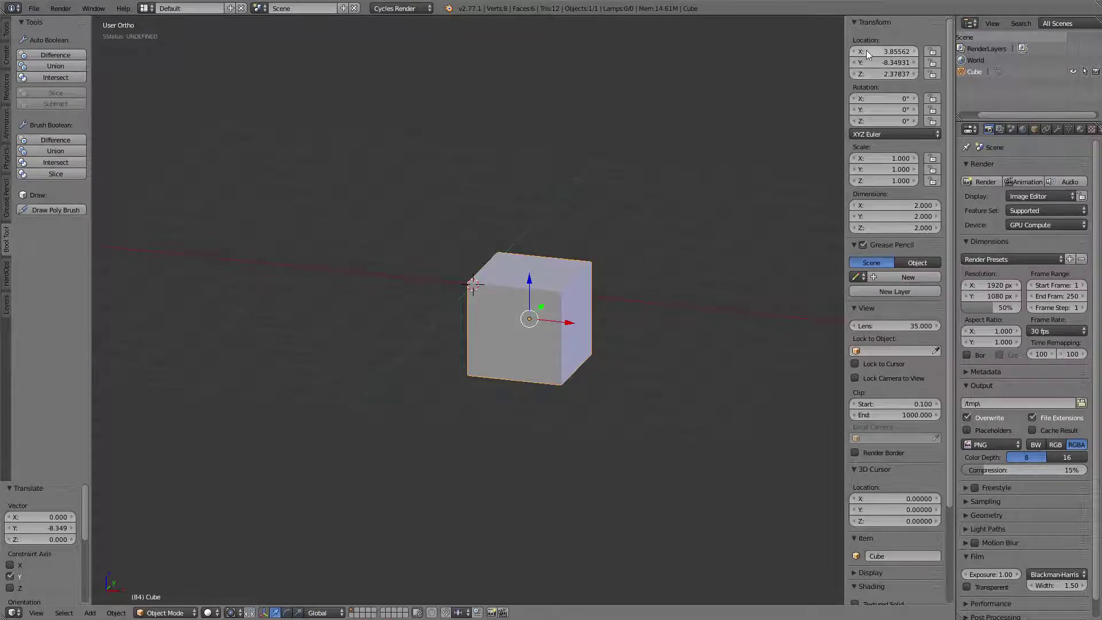
mouse_move(889, 51)
left_mouse_down()
mouse_move(844, 52)
mouse_move(907, 65)
left_mouse_up()
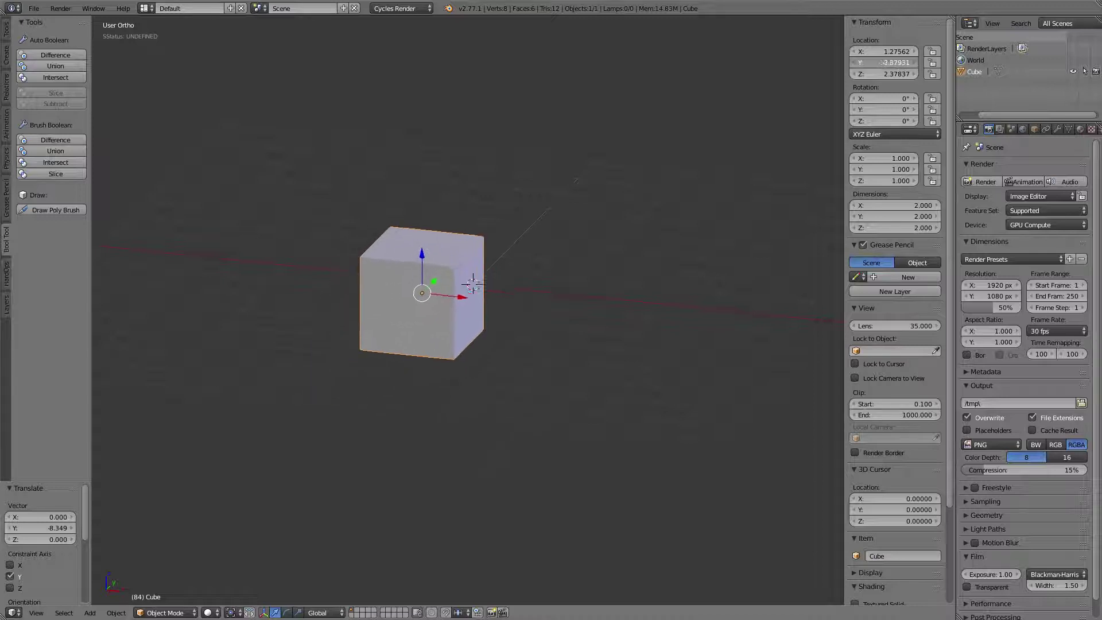
left_click(888, 62)
type("0")
key("Tab")
type("0")
key("Tab")
key("shift+Tab")
key("shift+Tab")
key("shift+Tab")
- Reset the cube's X location to 0, then try a Z- and X-constrained move and cancel it
type("0")
key("Return")
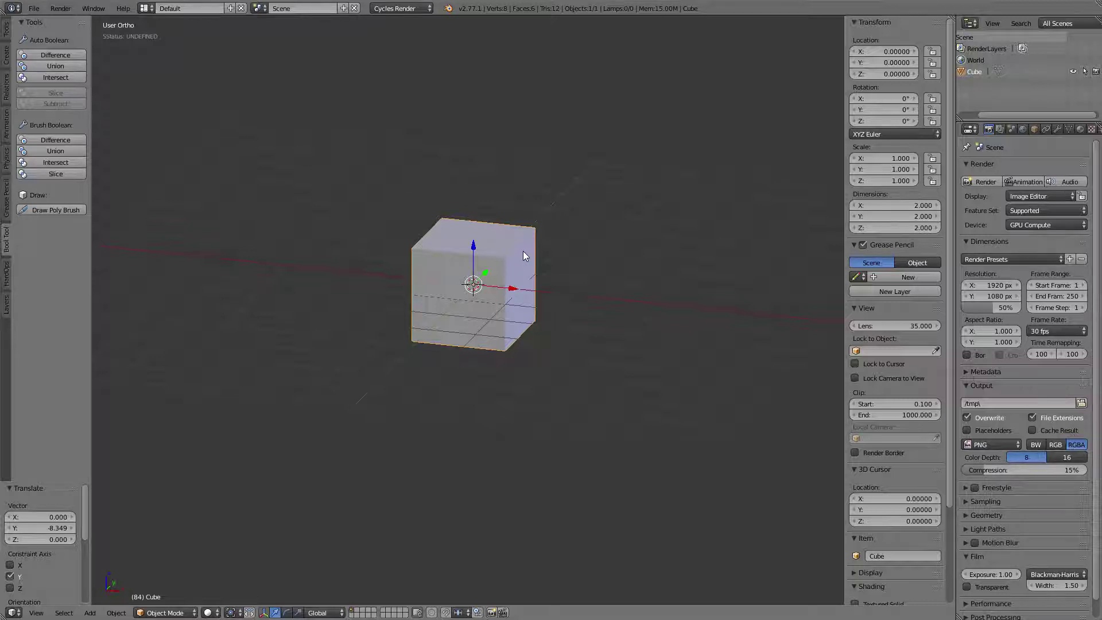
key("g")
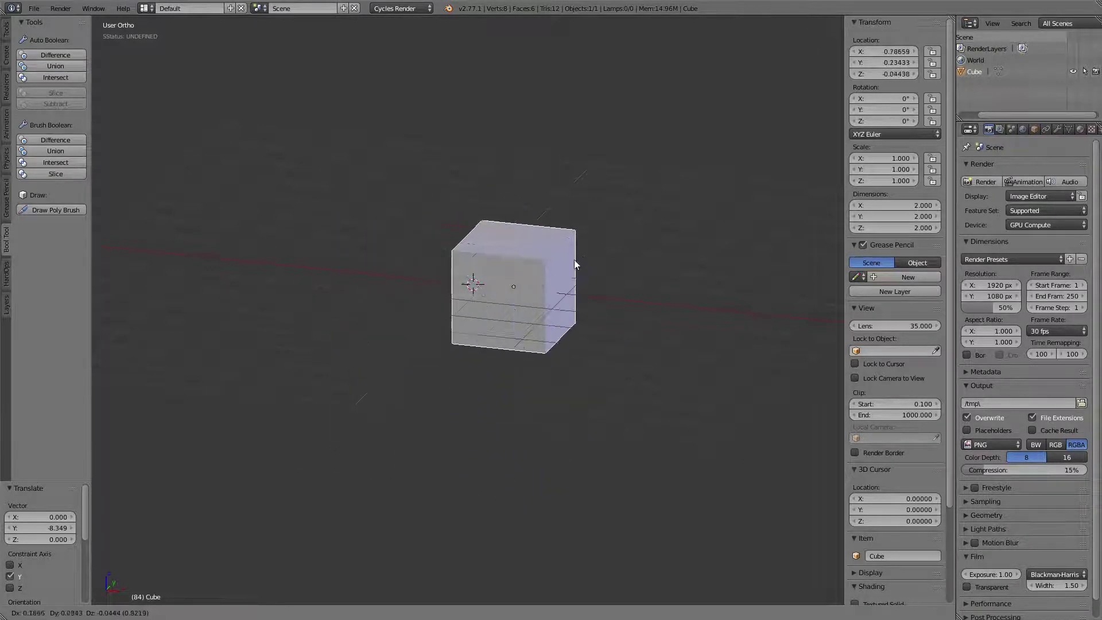
key("z")
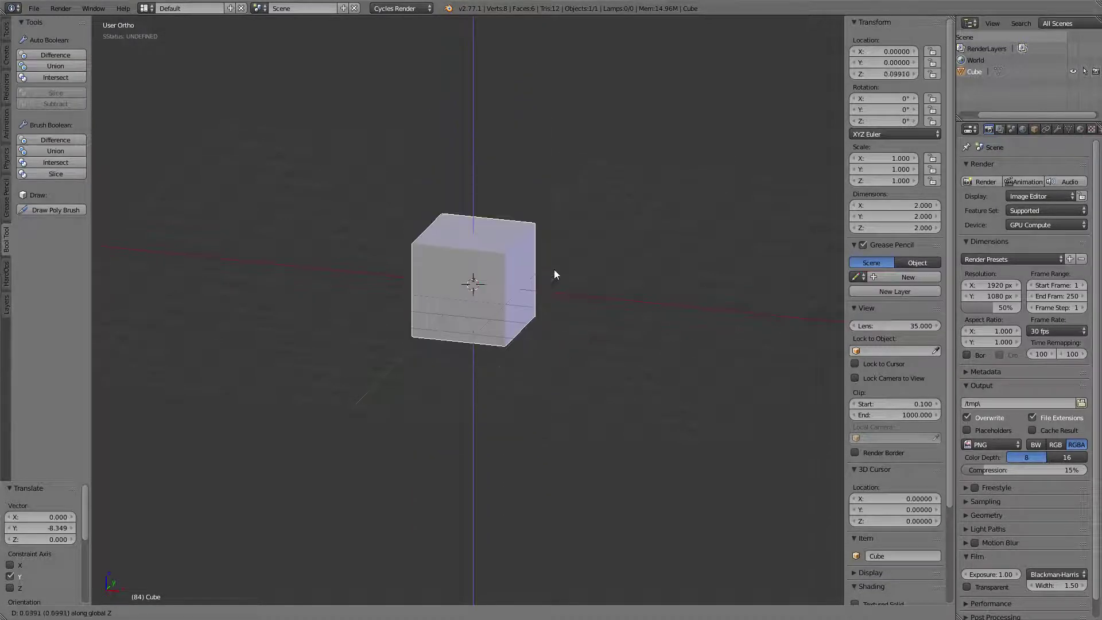
key("x")
right_click(537, 188)
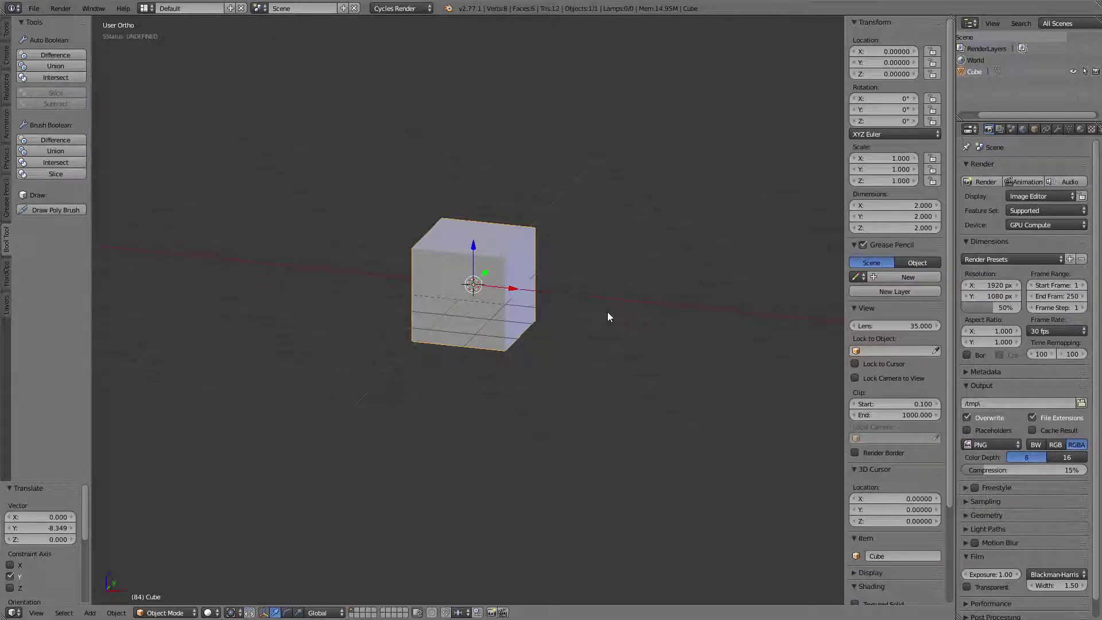
- Raise the cube 2 units along Z to location 0, 0, 2
key("g")
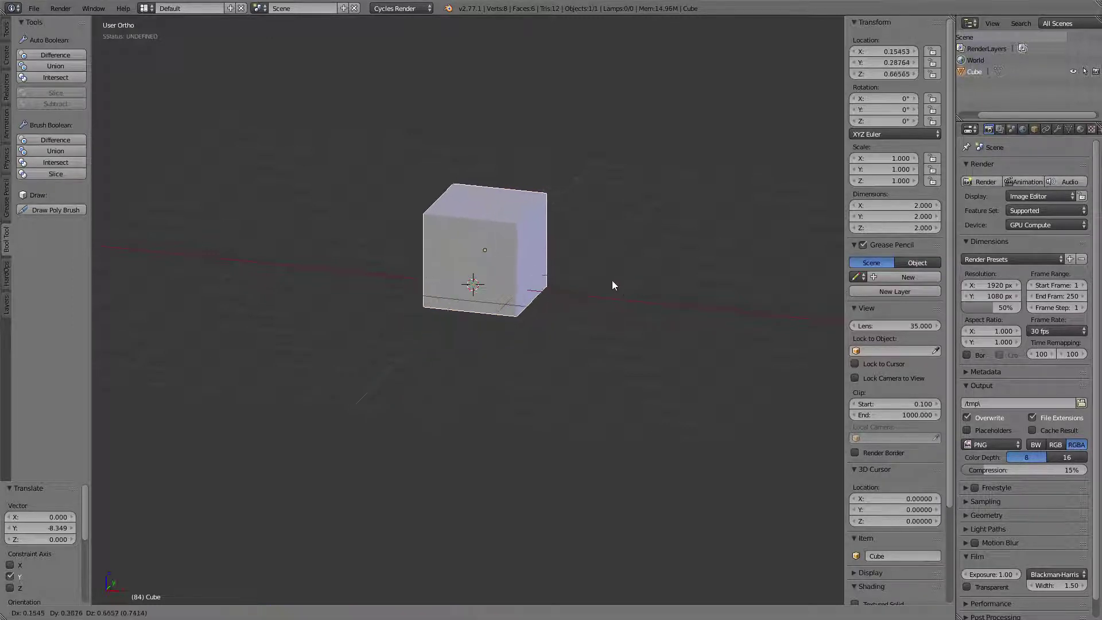
key("z")
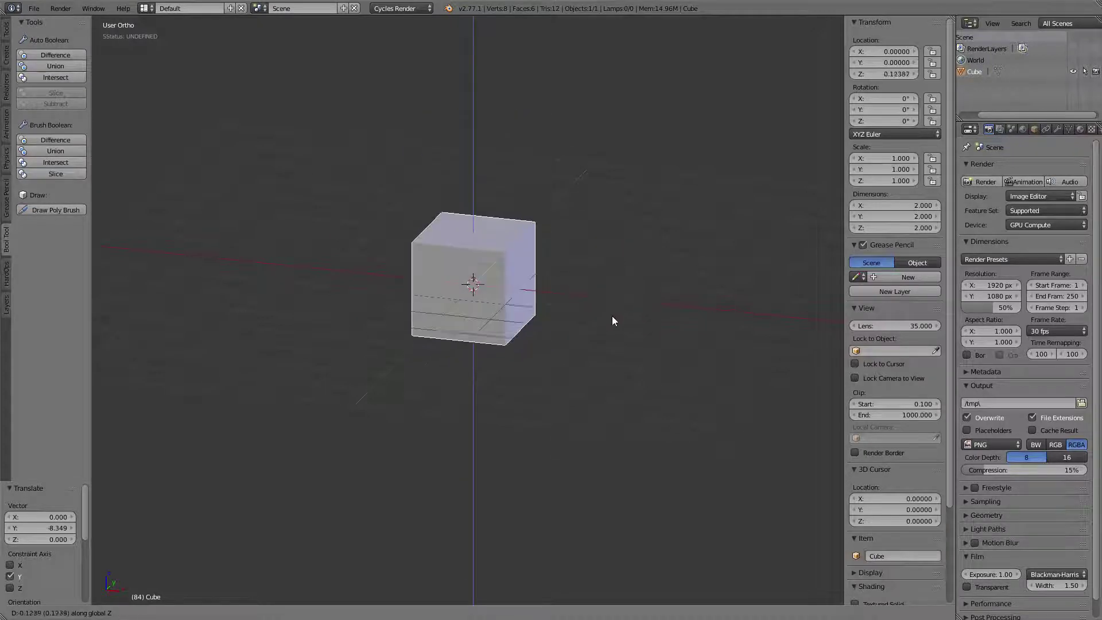
right_click(583, 215)
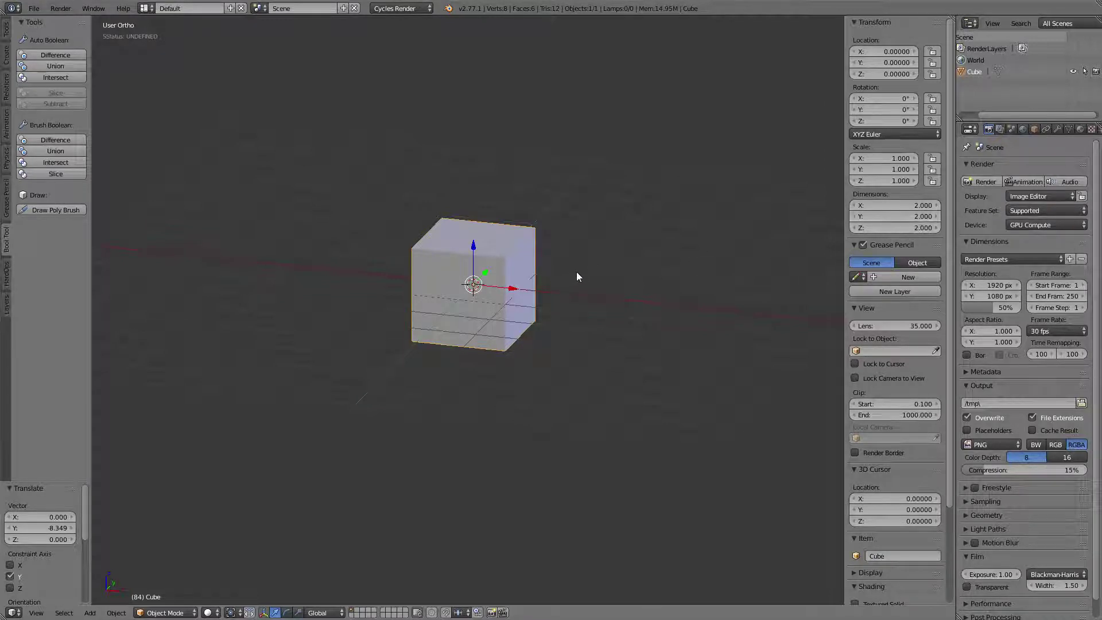
key("g")
type("z")
type("2")
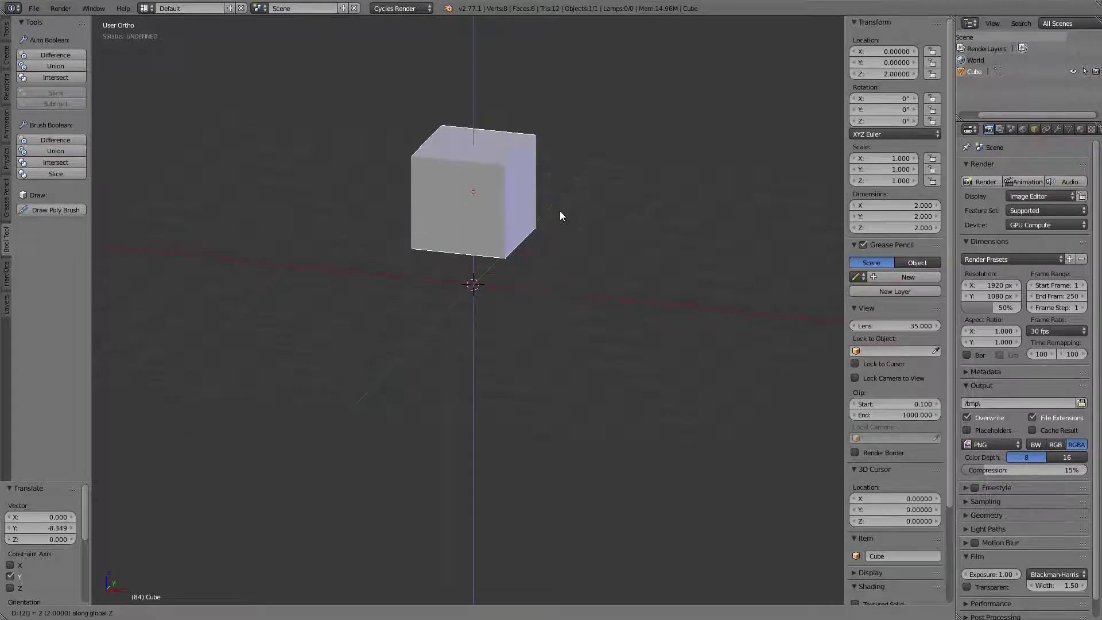
key("Return")
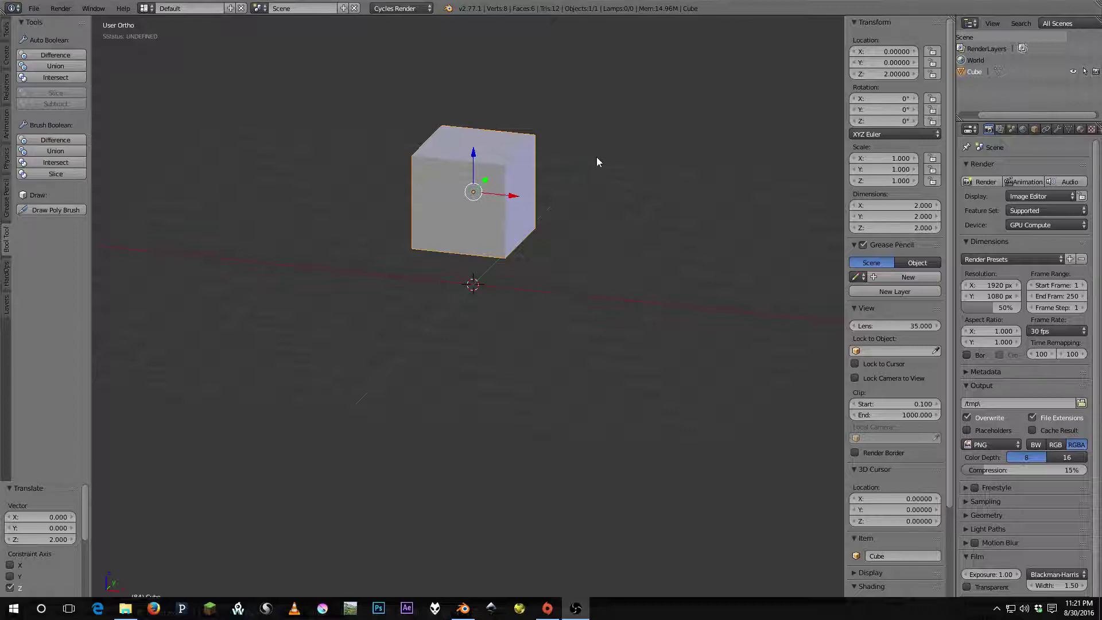
- Move the cube, clear its location, then place it near X 2.42, Y -0.06, Z 2.26
key("g")
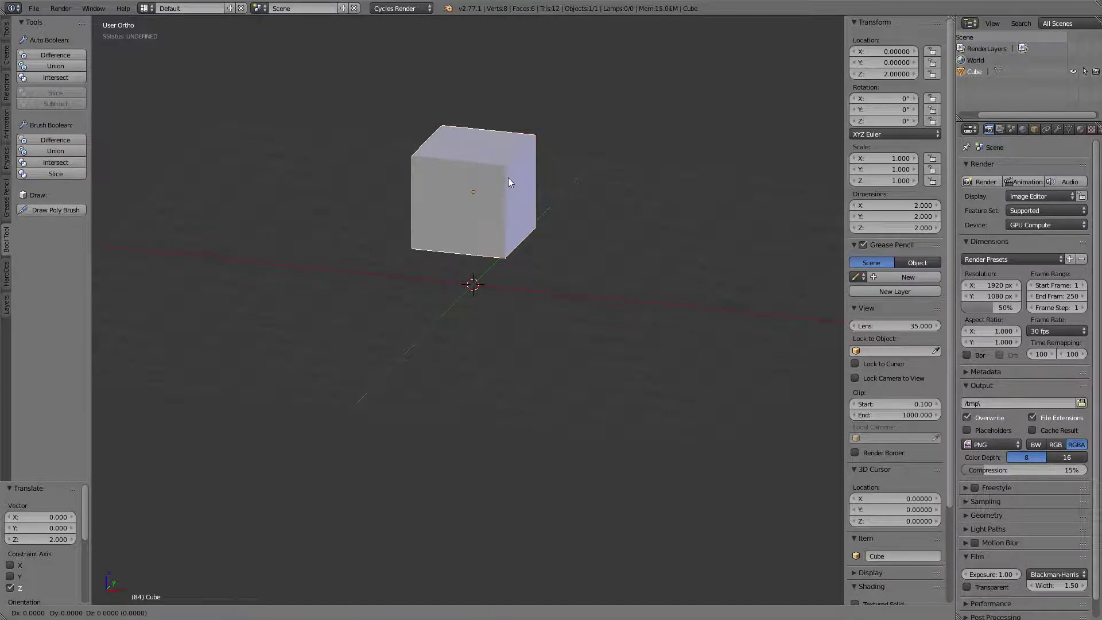
left_click(681, 112)
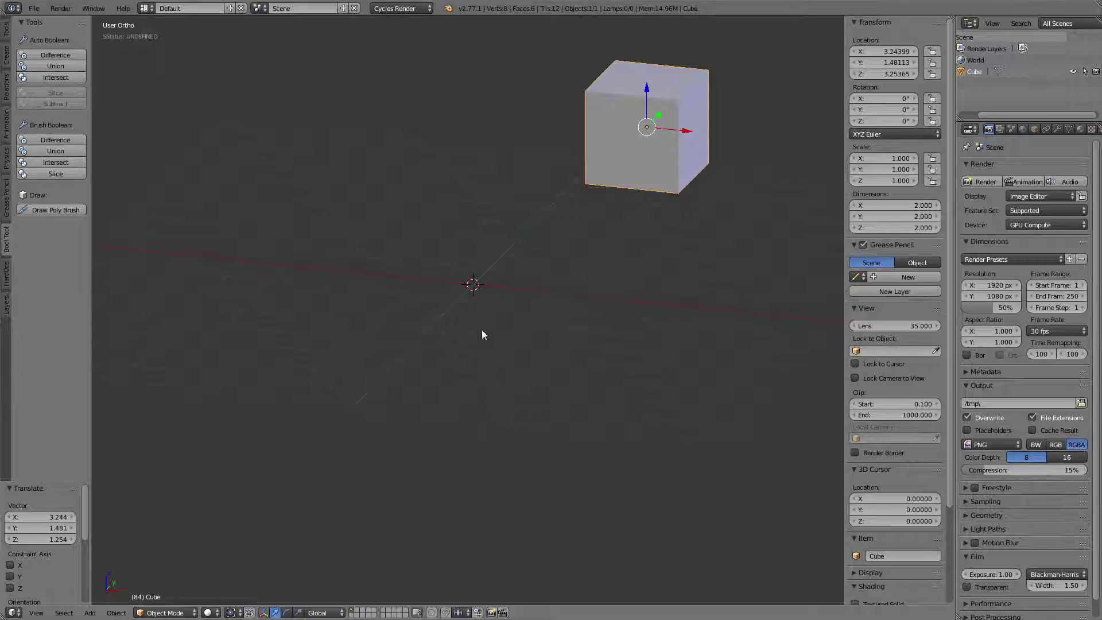
key("alt+g")
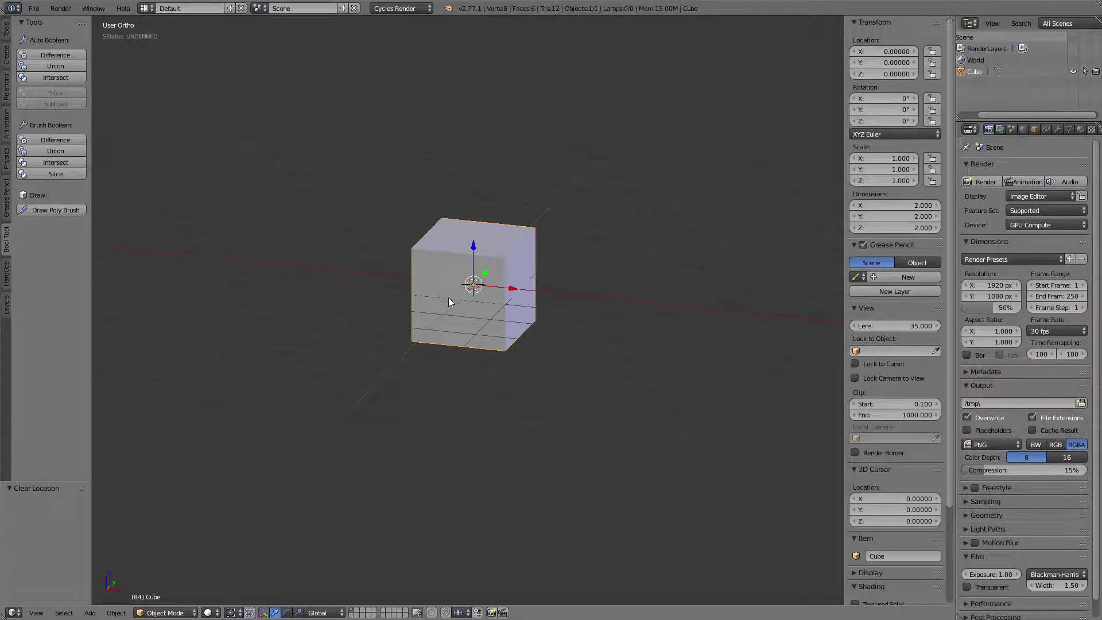
middle_click_drag(449, 297, 484, 311)
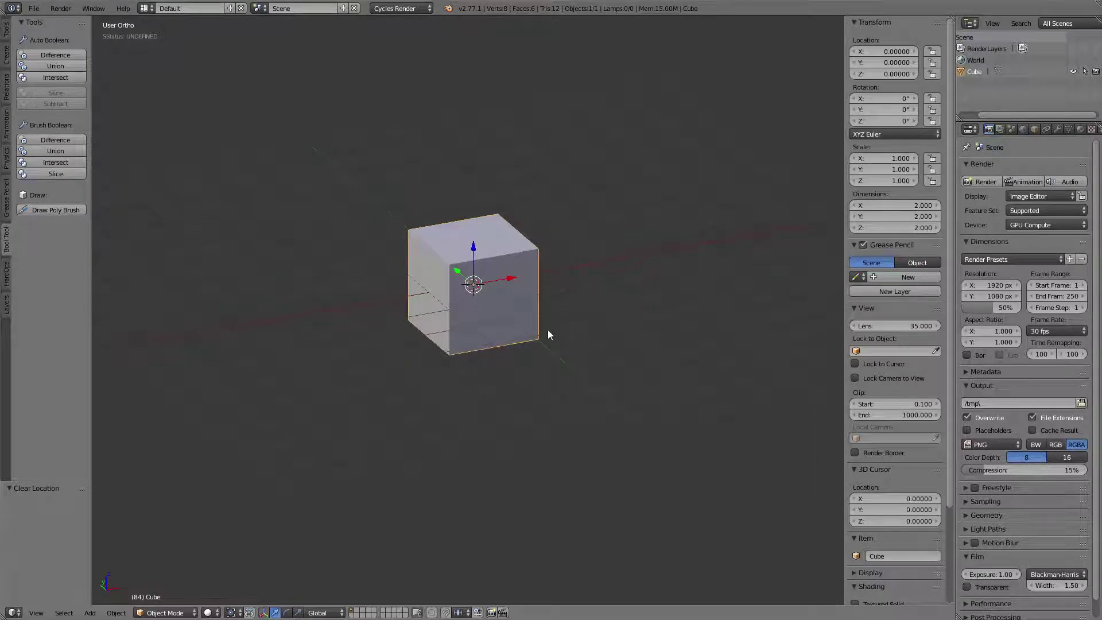
key("g")
left_click(677, 205)
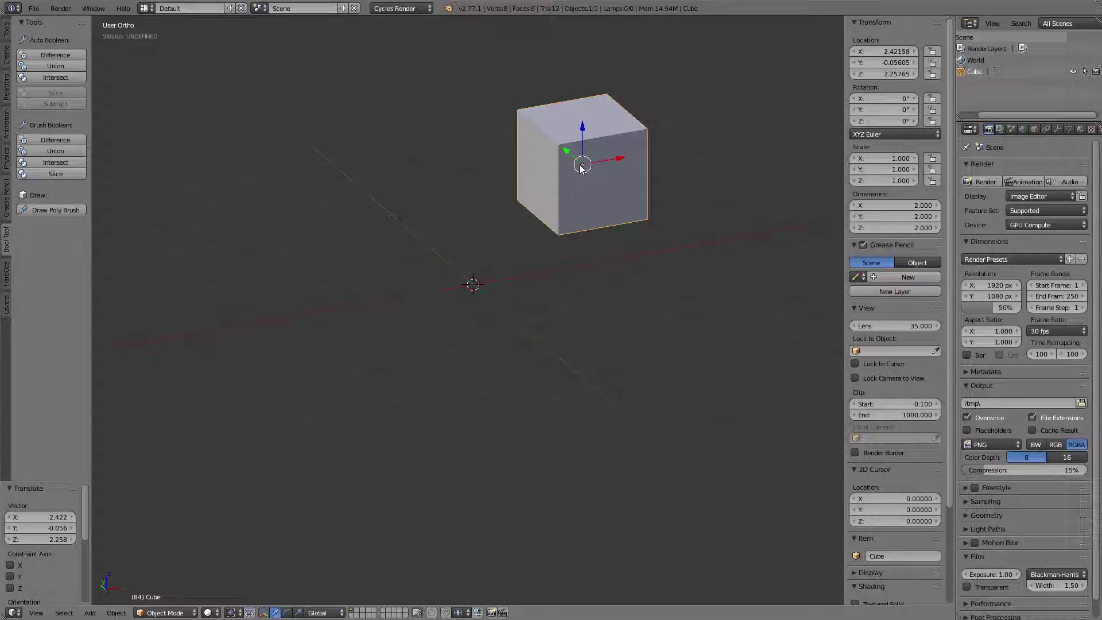
mouse_move(623, 182)
middle_mouse_down()
mouse_move(553, 174)
mouse_move(588, 153)
mouse_move(621, 169)
mouse_move(611, 180)
middle_mouse_up()
- In Edit Mode, raise the cube's whole mesh about 1.9 units along Z
key("Tab")
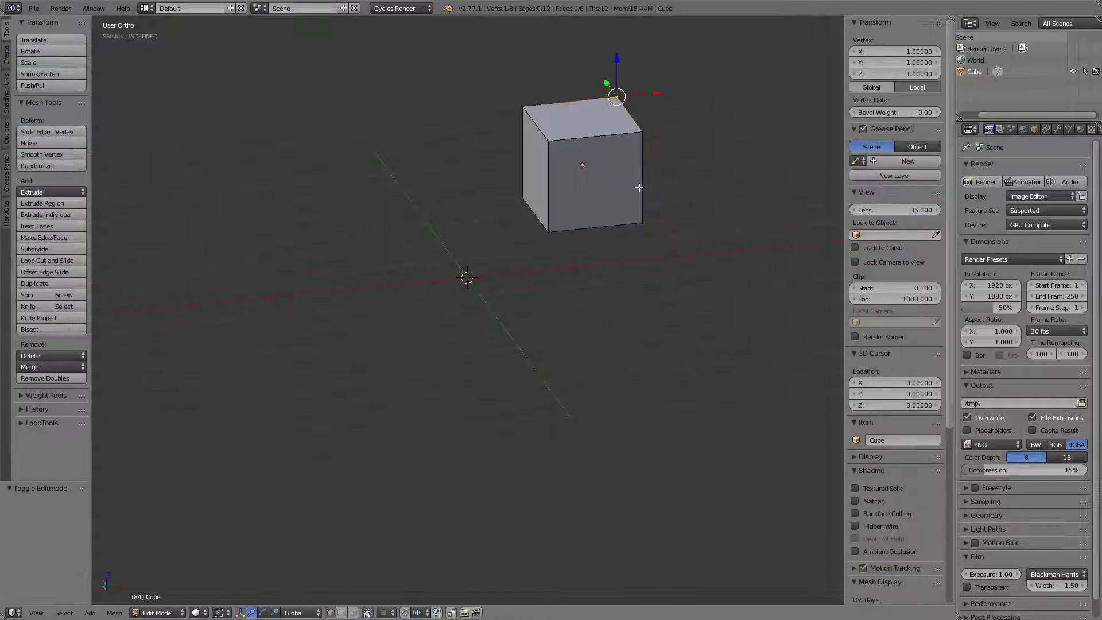
key("a")
key("a")
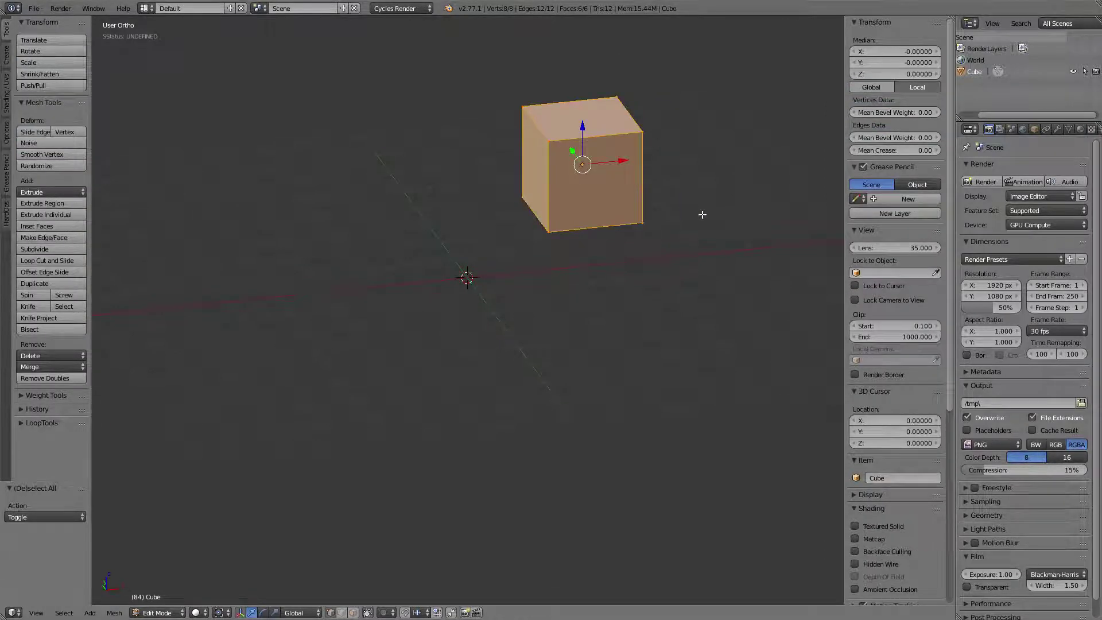
key("g")
key("z")
left_click(697, 127)
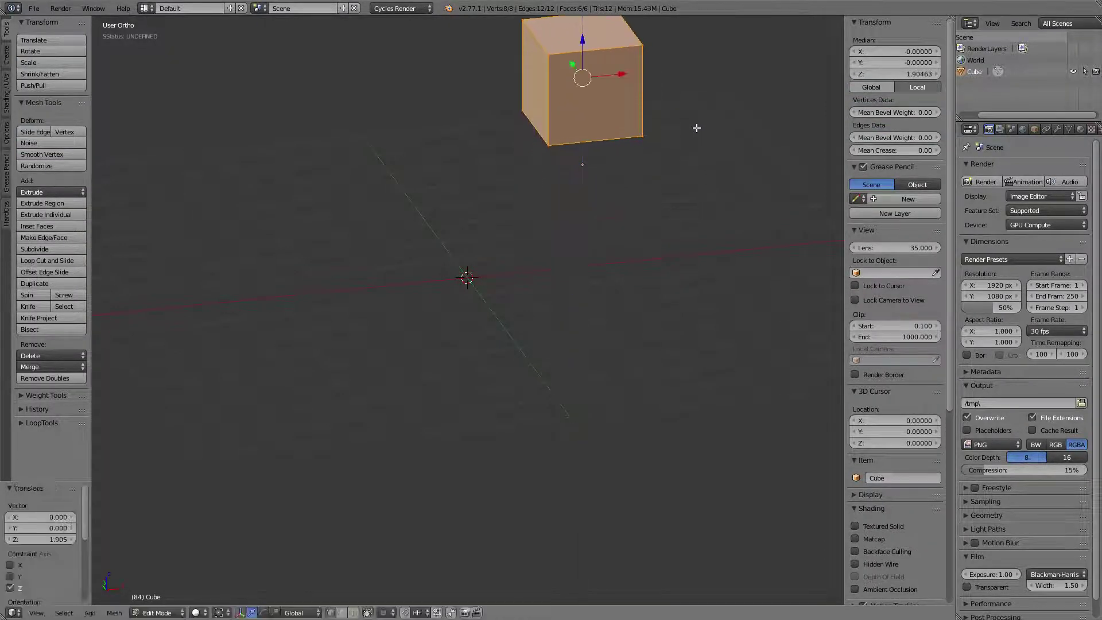
key("Tab")
- Clear the cube object's location back to 0, 0, 0
middle_click_drag(644, 181, 689, 266)
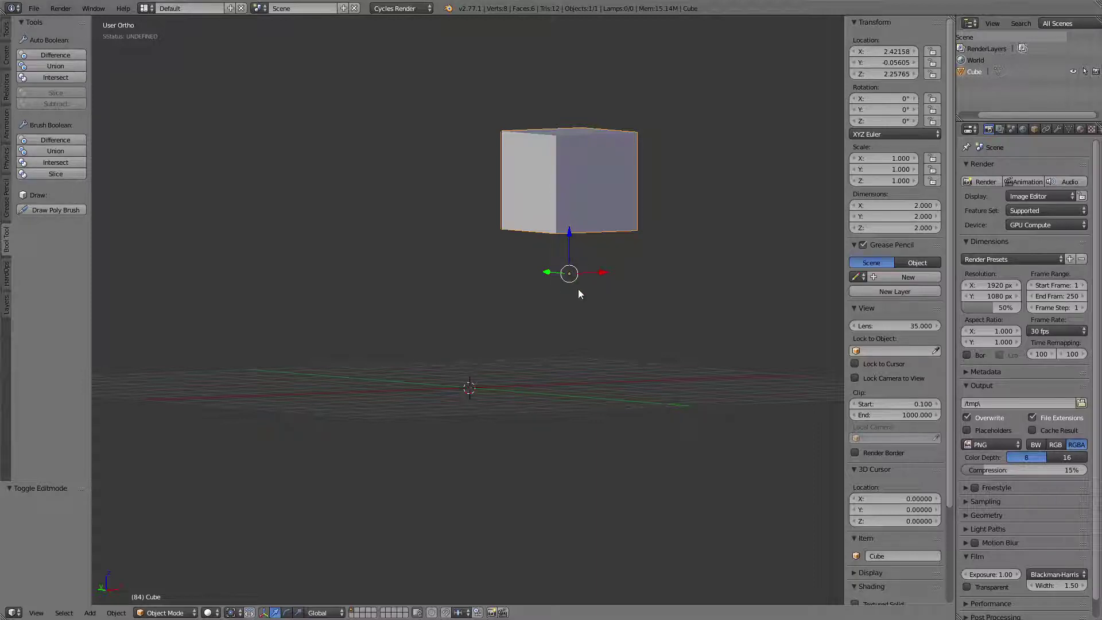
key("alt+g")
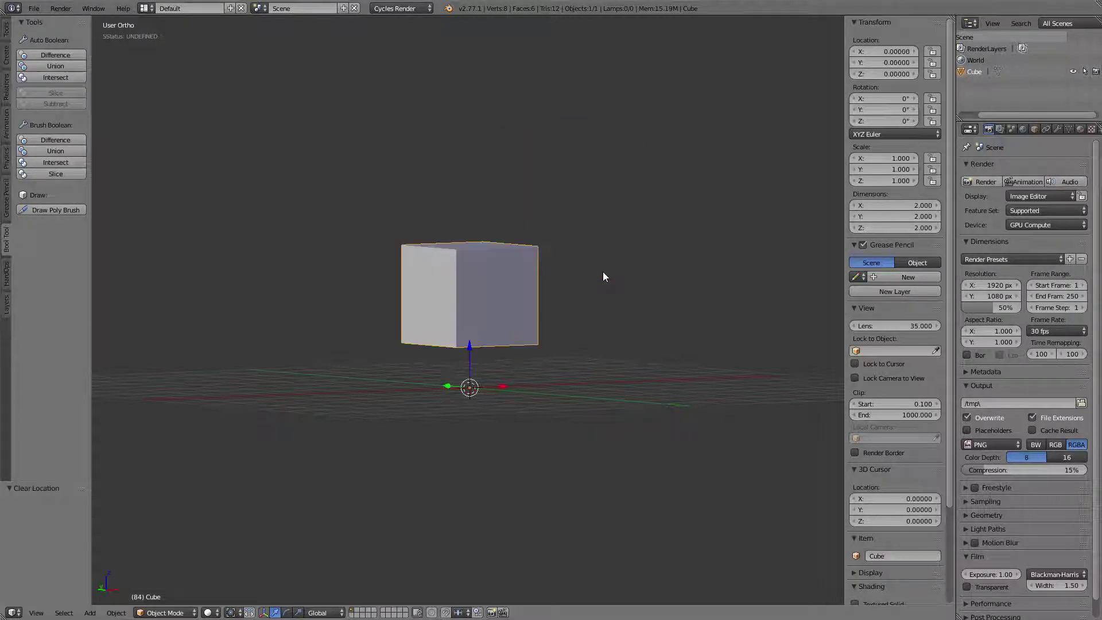
middle_click_drag(620, 316, 512, 309)
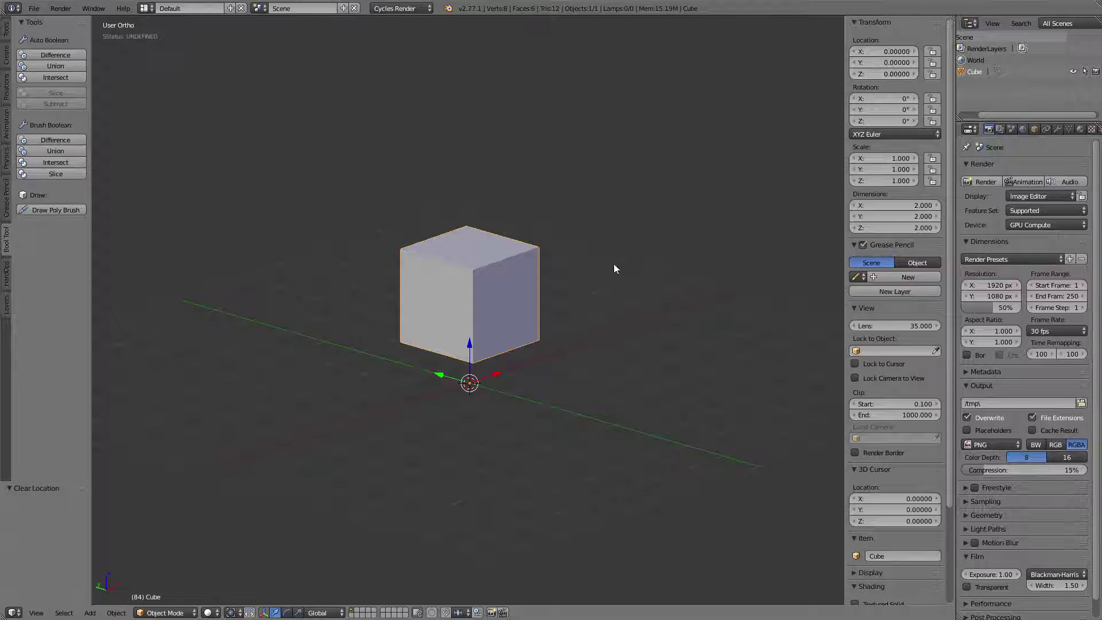
middle_click_drag(498, 278, 467, 384)
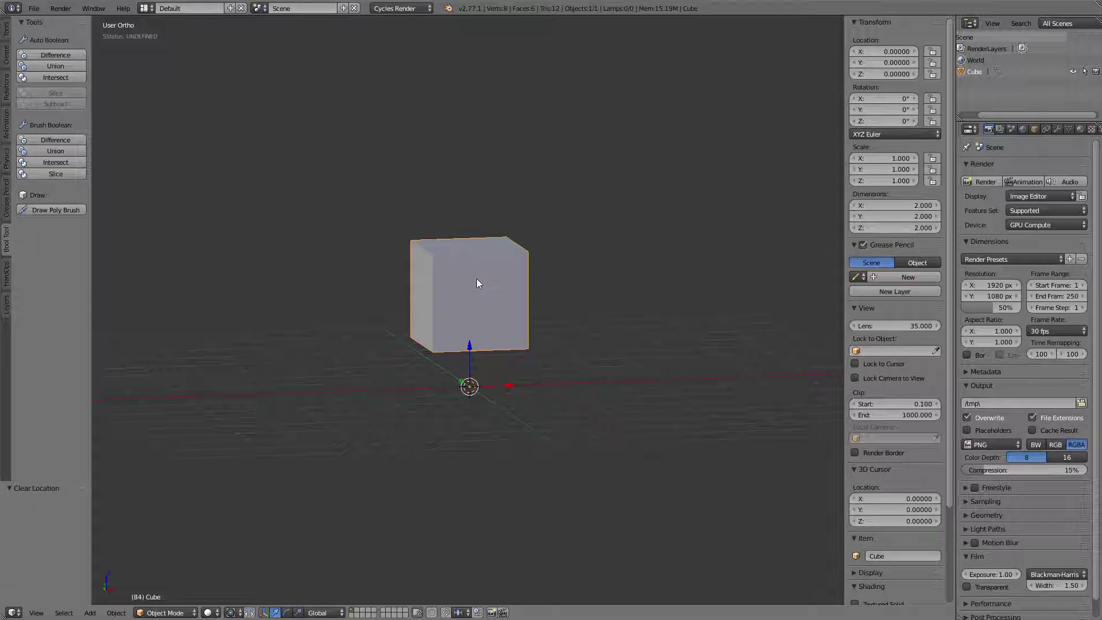
- Set the cube's origin with Origin to Geometry and clear its location to 0, 0, 0
key("shift+ctrl+alt+c")
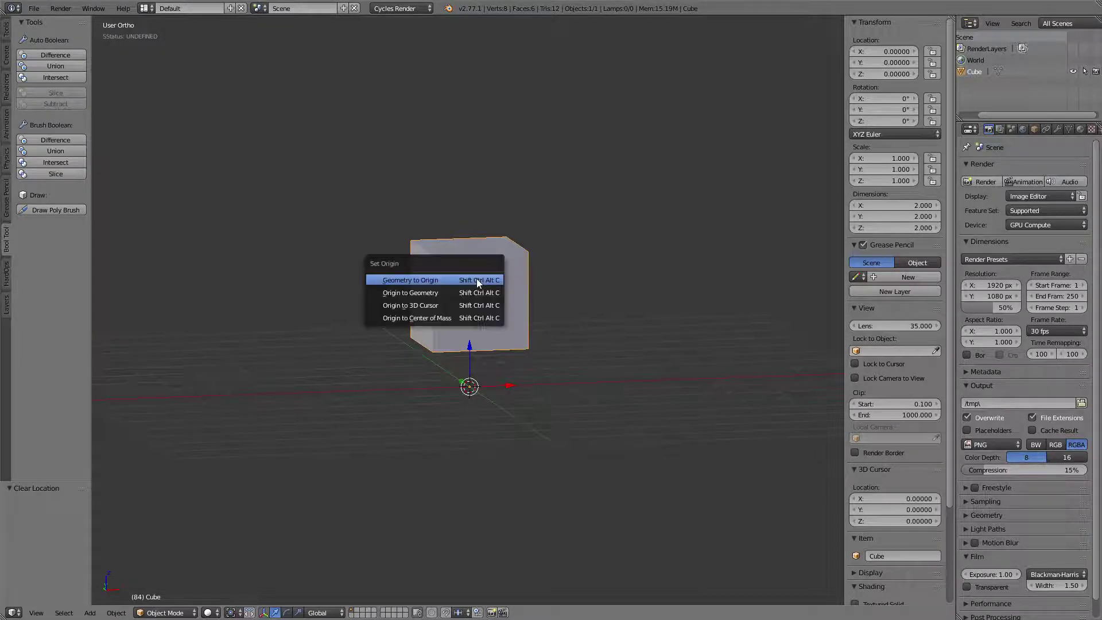
left_click(423, 294)
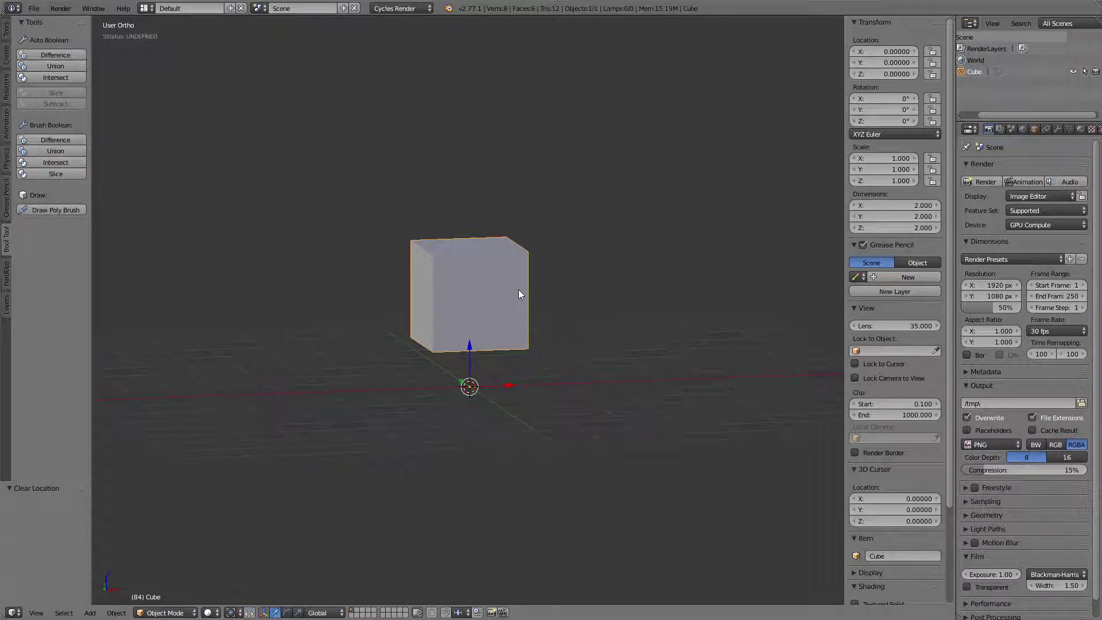
key("ctrl+shift+alt+c")
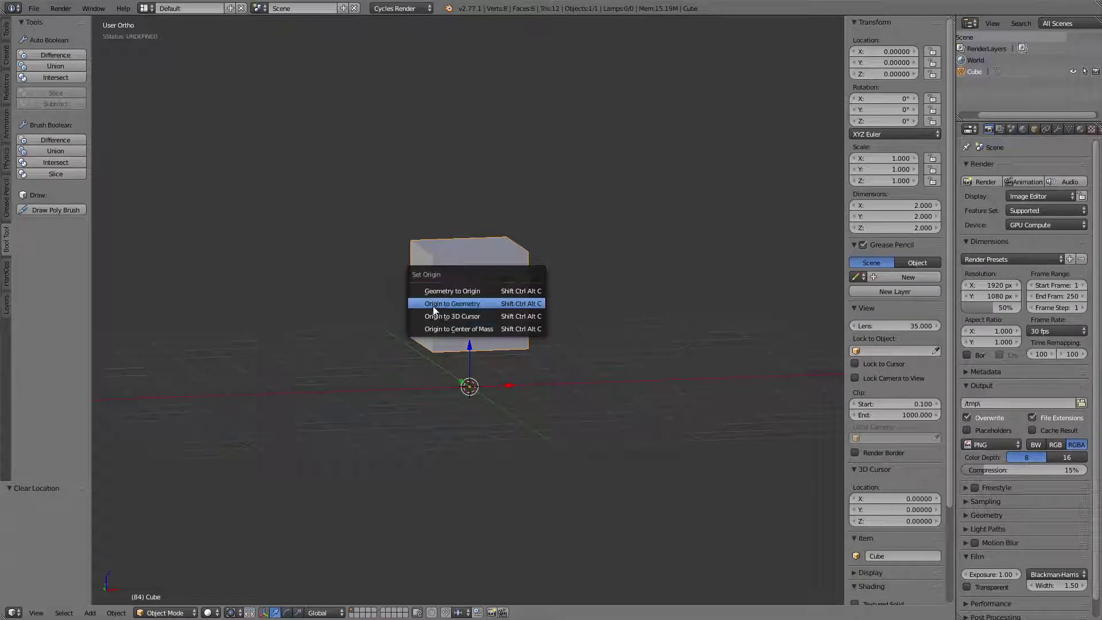
left_click(470, 304)
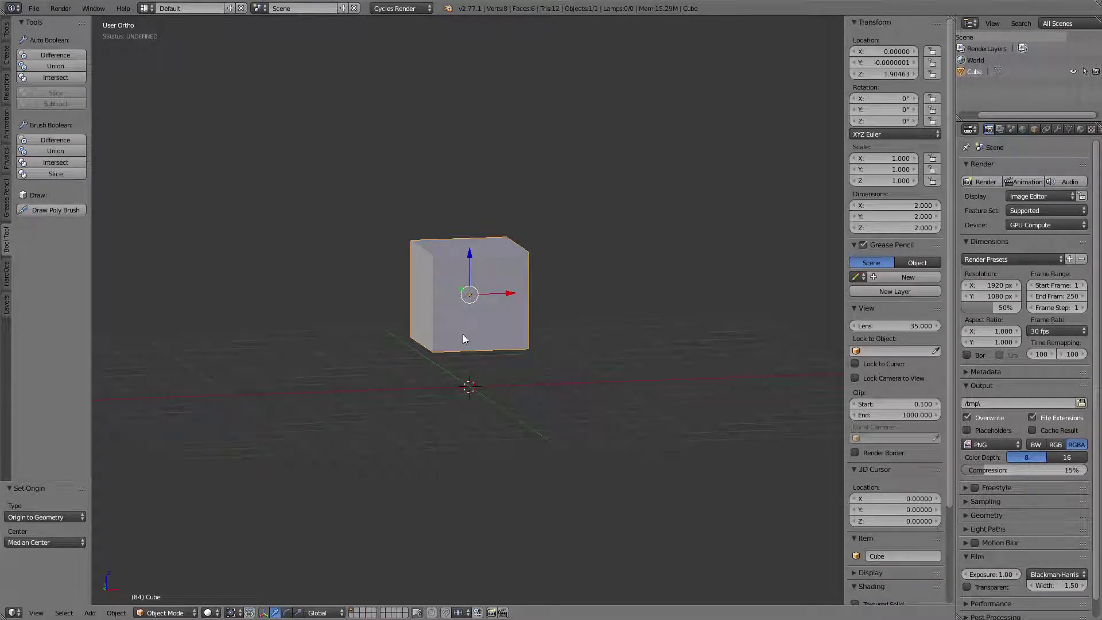
key("alt+g")
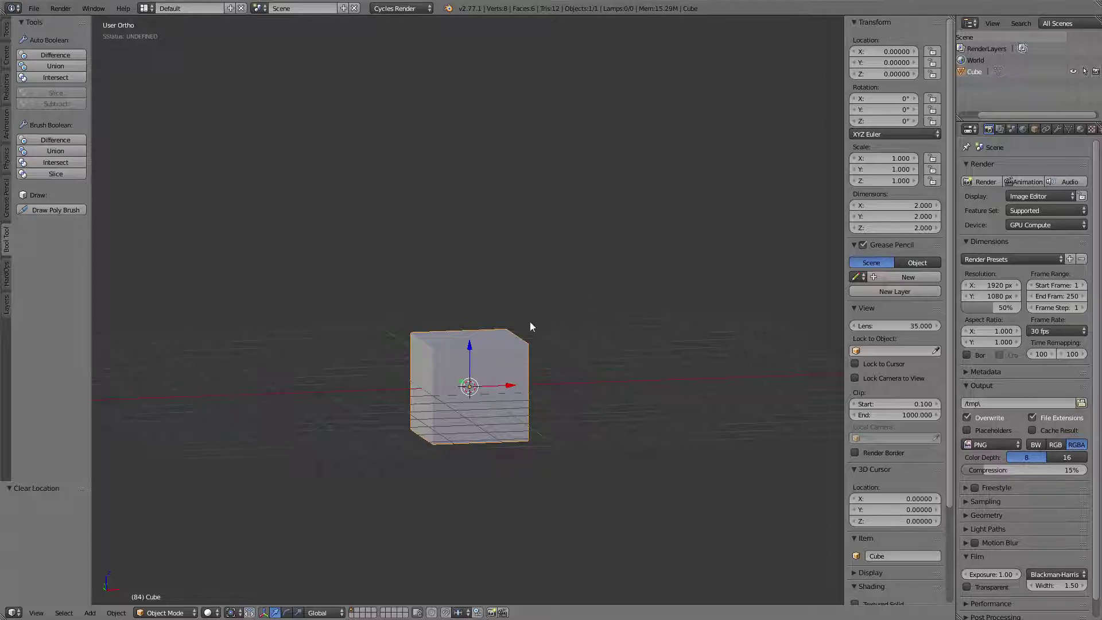
- Orbit to an elevated three-quarter view and browse the Add and Object menus without changes
middle_click_drag(624, 351, 548, 239)
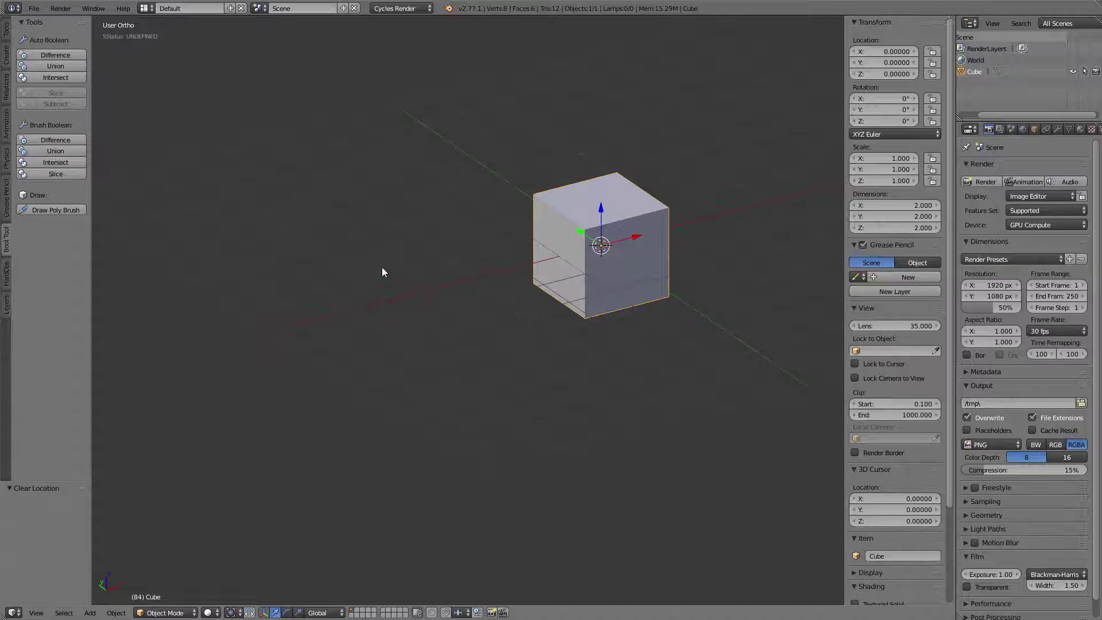
key("shift+a")
mouse_move(382, 267)
key("shift+a")
left_click(117, 613)
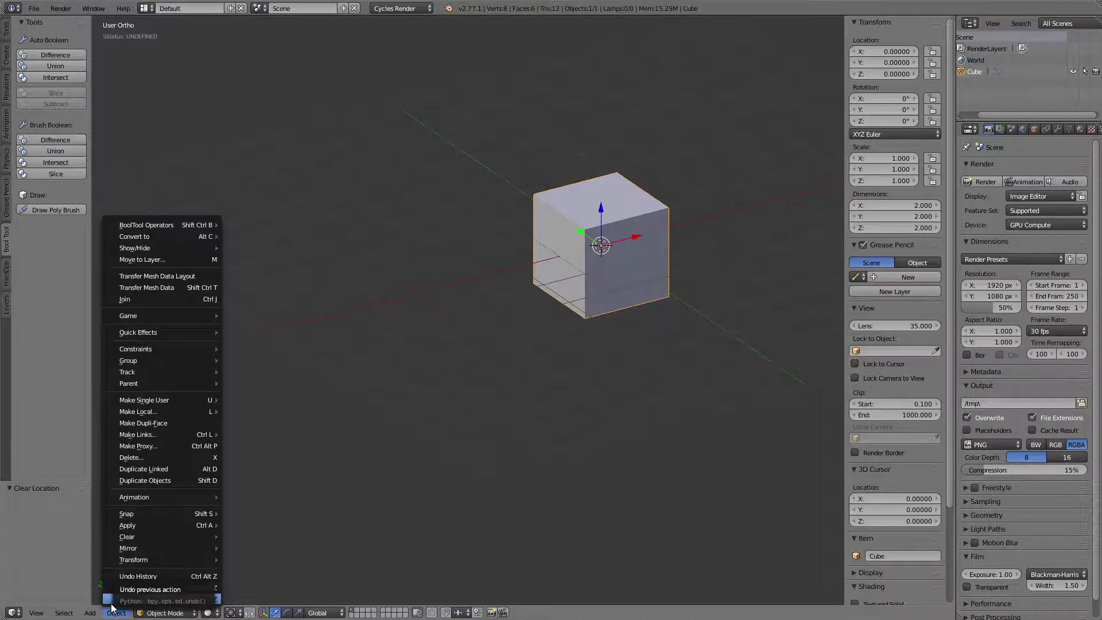
mouse_move(90, 614)
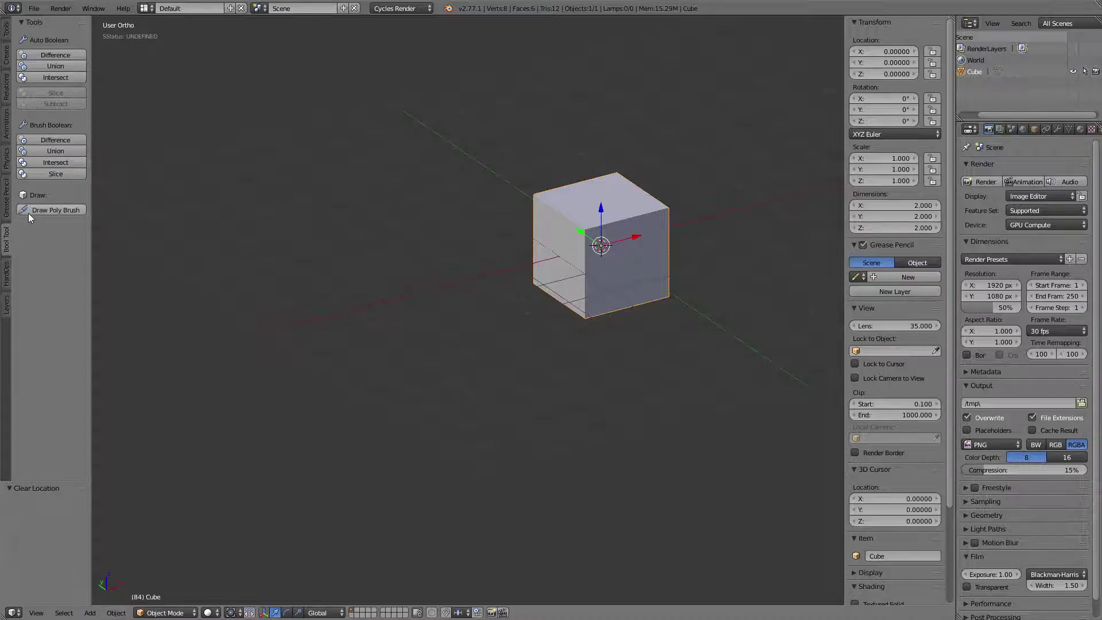
- Show the tool shelf's Create primitives, then orbit, pan and zoom around the cube
left_click(6, 58)
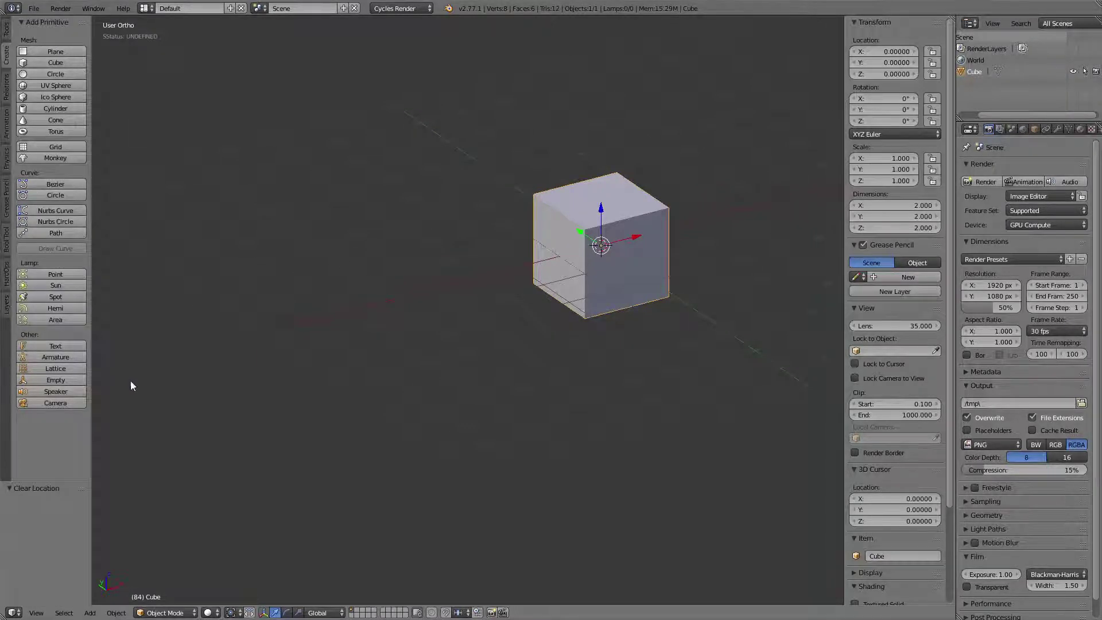
middle_click_drag(534, 339, 402, 352)
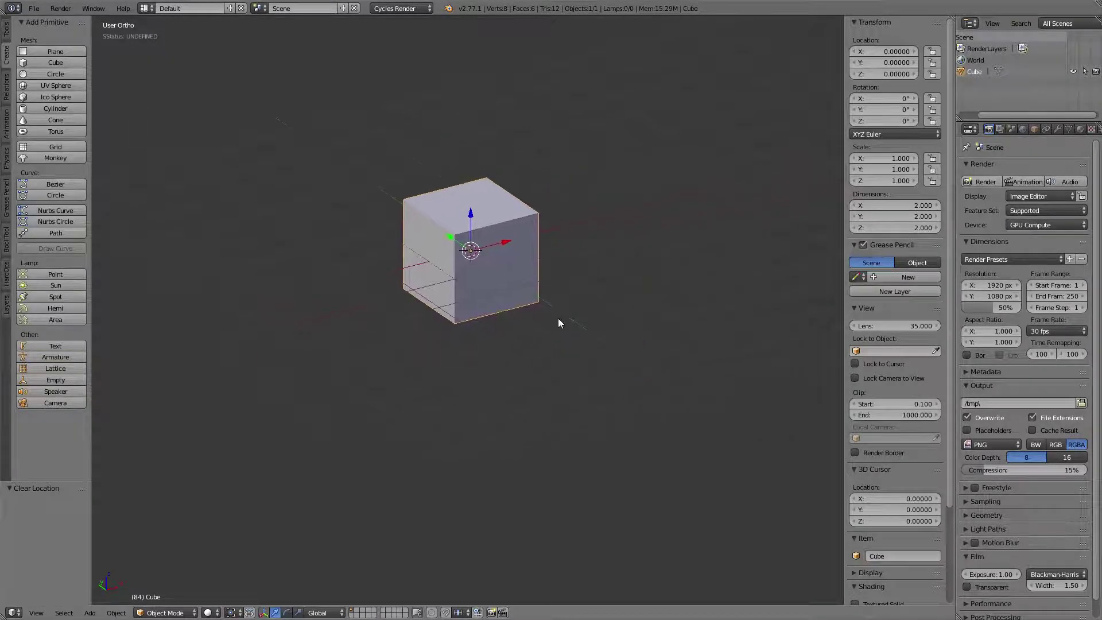
middle_click_drag(455, 329, 474, 288)
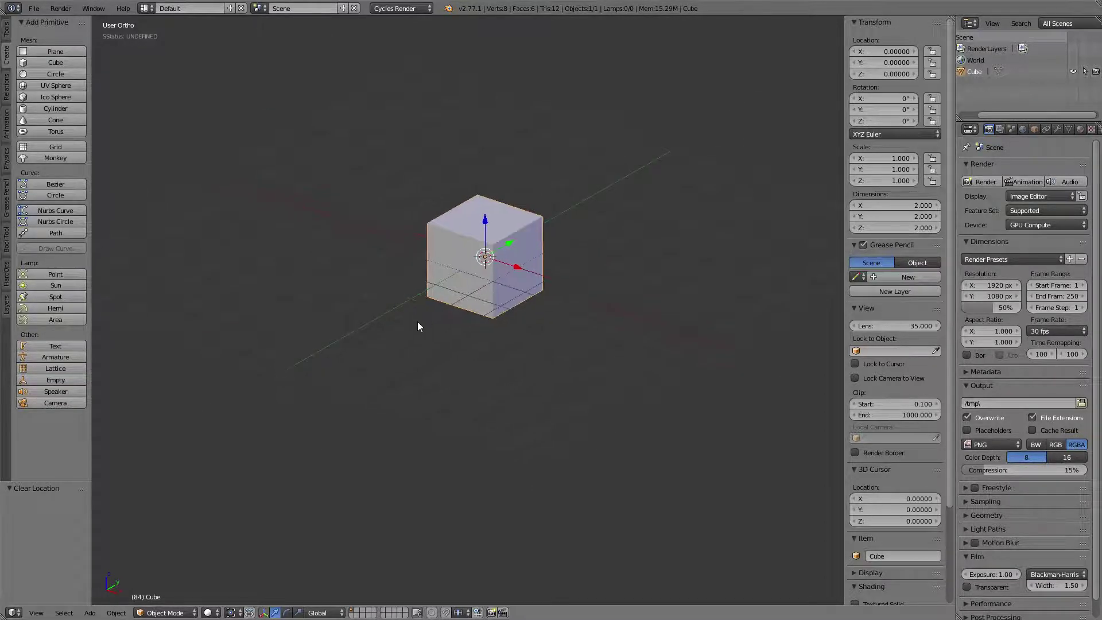
middle_click_drag(418, 326, 501, 325)
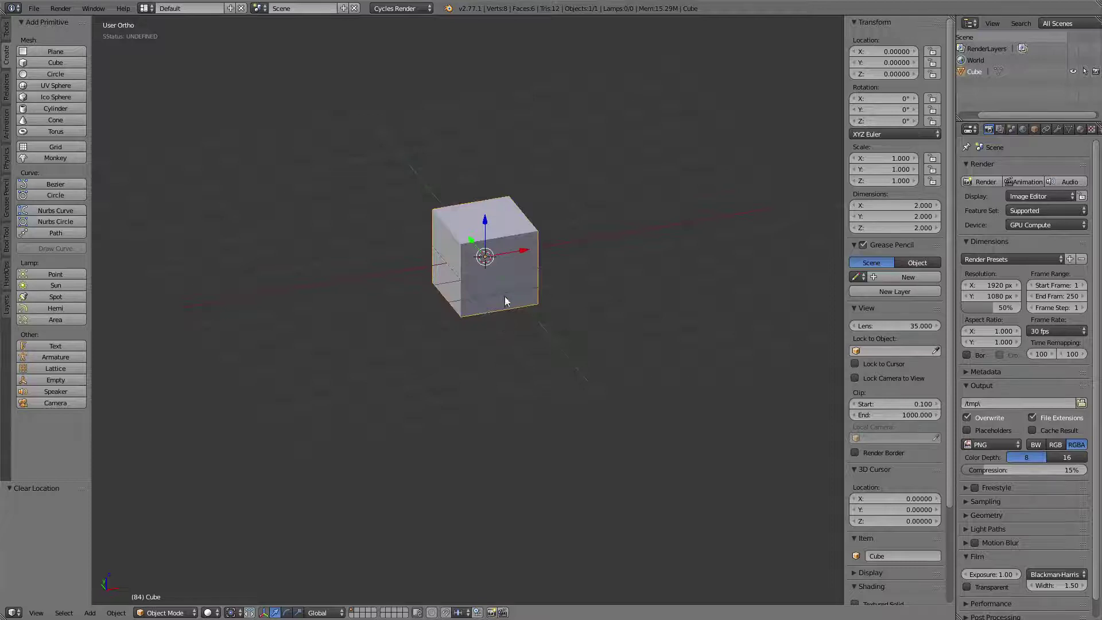
scroll(570, 294, "down", 1)
middle_click_drag(571, 287, 640, 273, "shift")
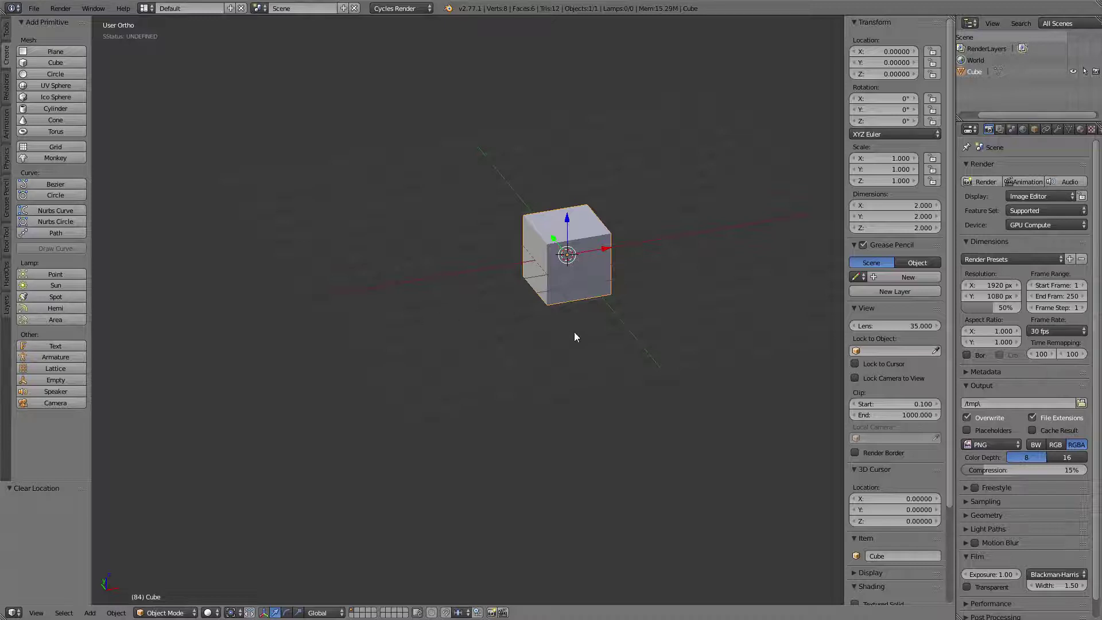
middle_click_drag(464, 288, 546, 285, "shift")
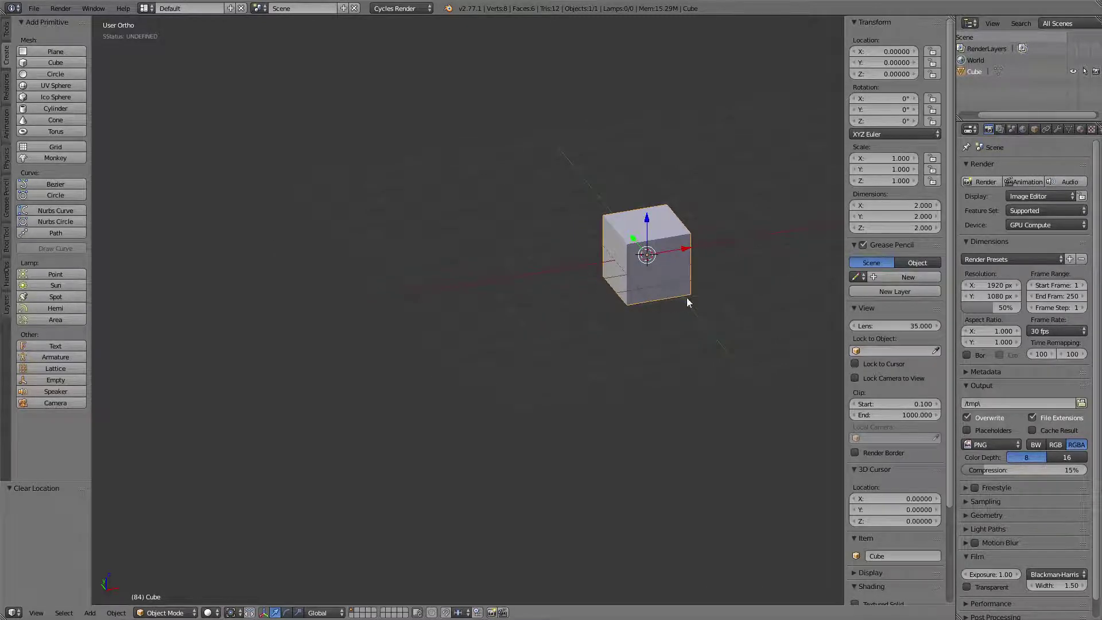
middle_click_drag(728, 280, 576, 301, "shift")
scroll(524, 298, "up", 2)
key("r")
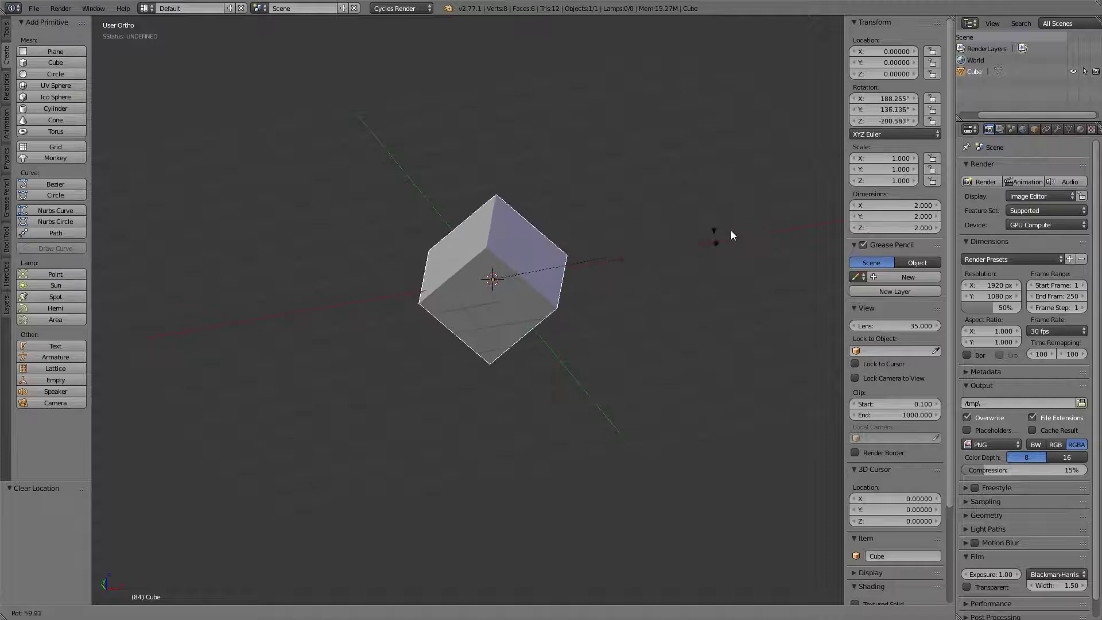
key("x")
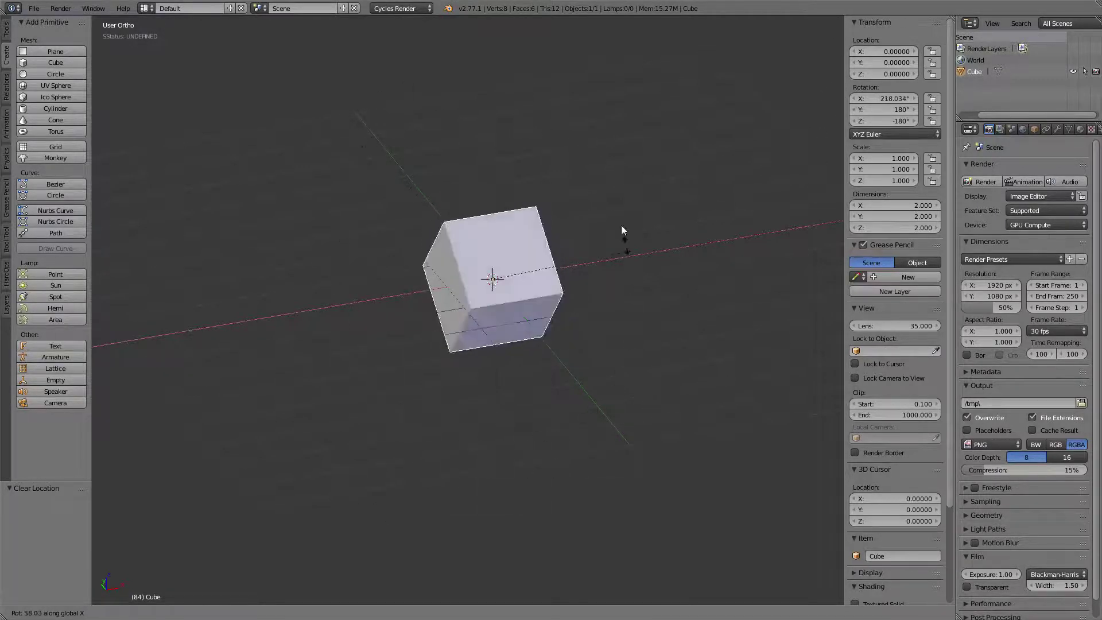
left_click(656, 277)
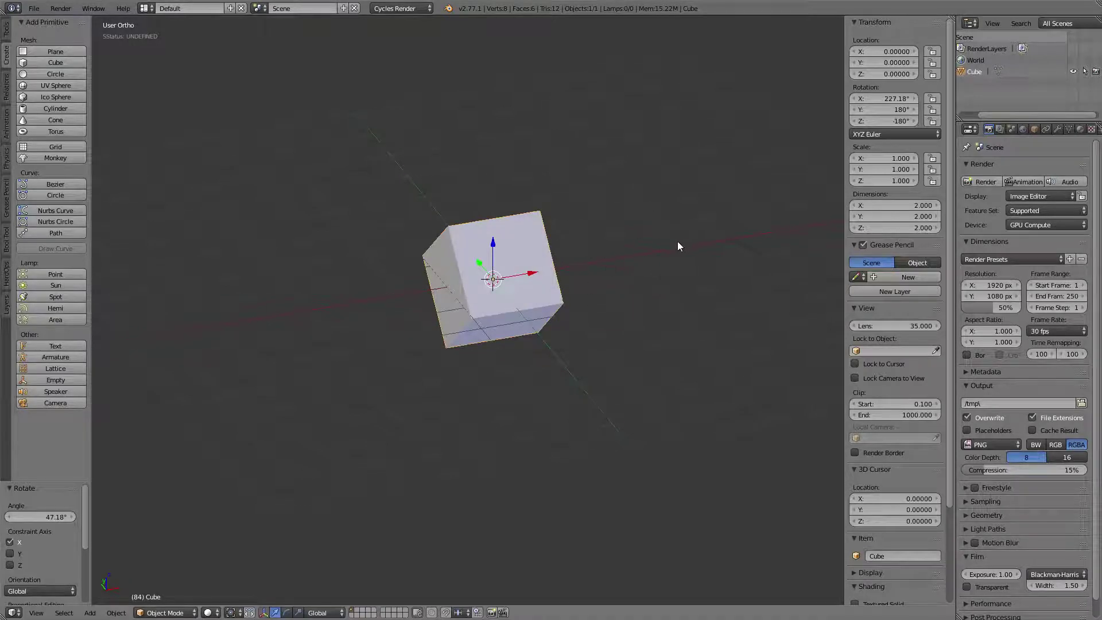
key("alt+r")
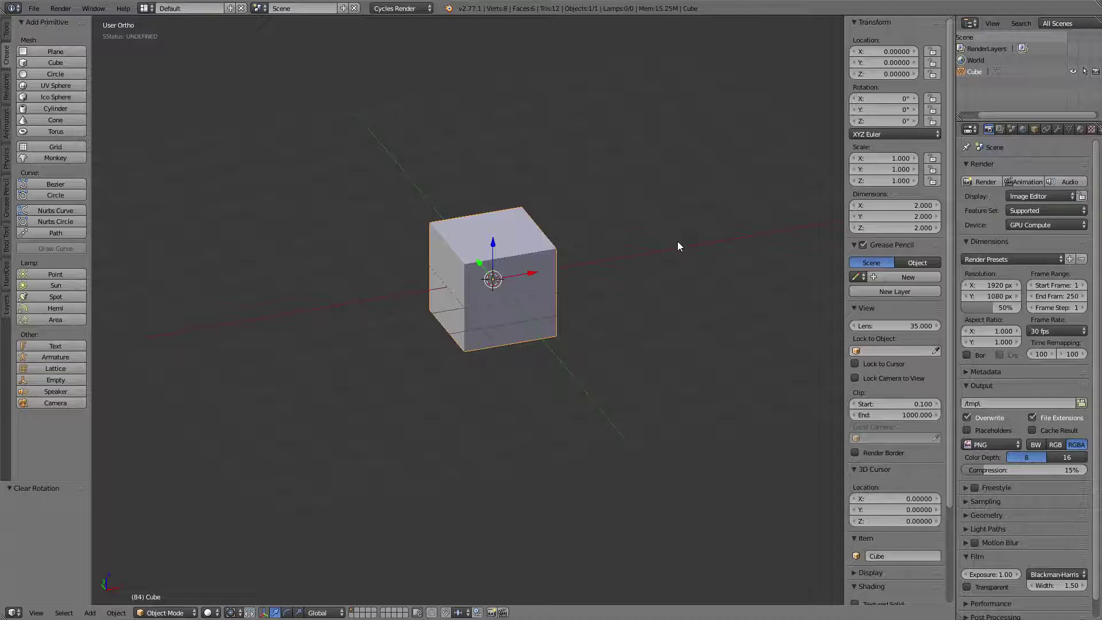
- Cancel a scaling of the cube, pan it left, and leave the X dimension unchanged
key("s")
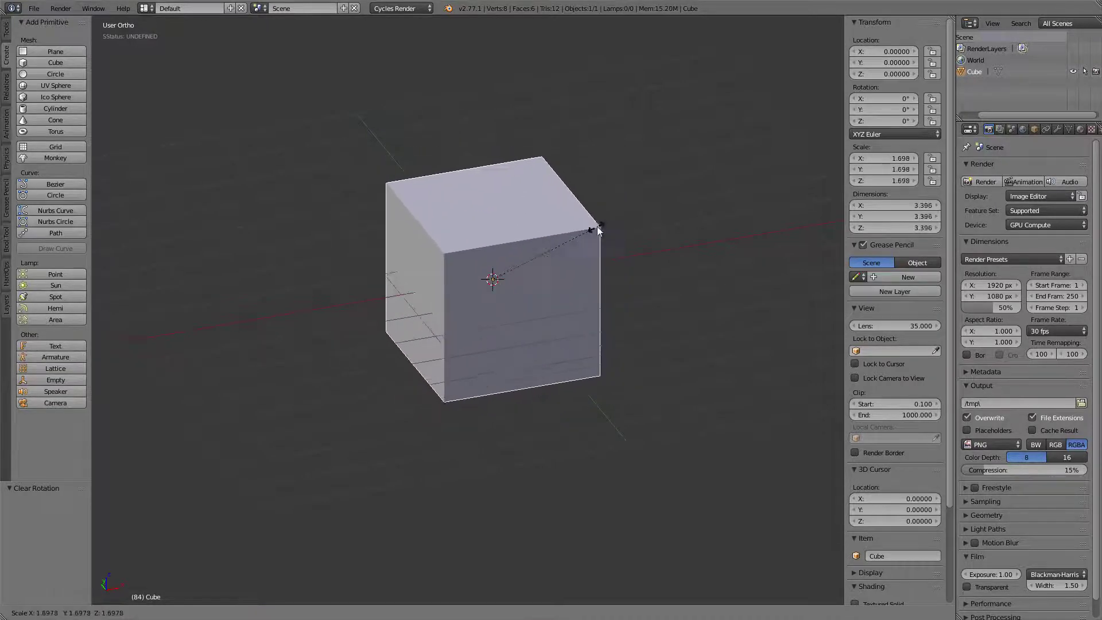
right_click(618, 198)
scroll(601, 195, "down", 1)
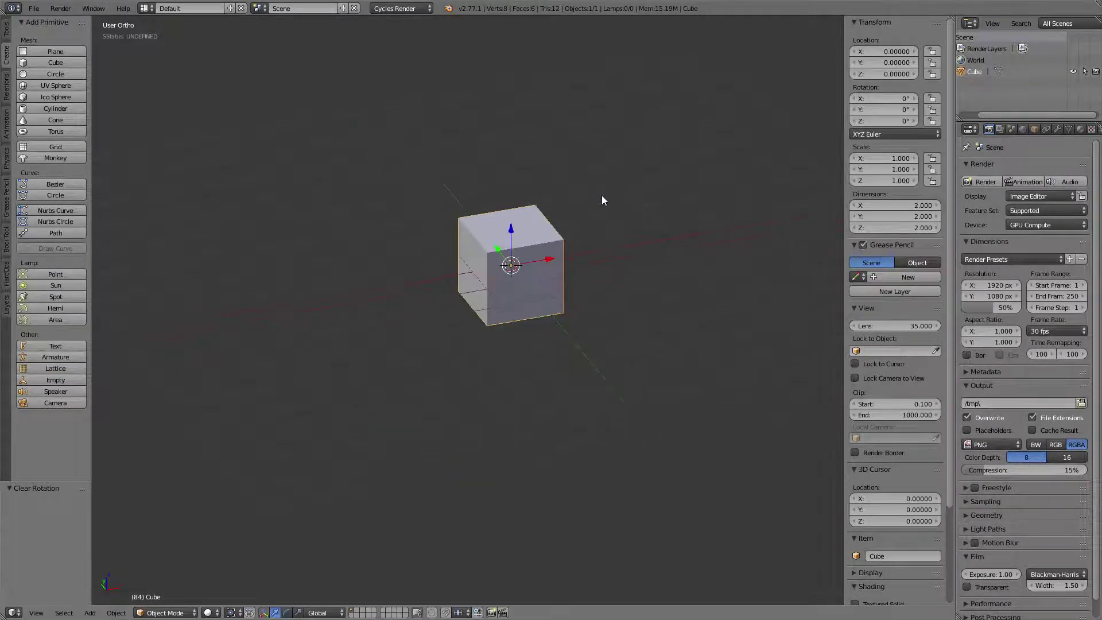
middle_click_drag(601, 195, 447, 209, "shift")
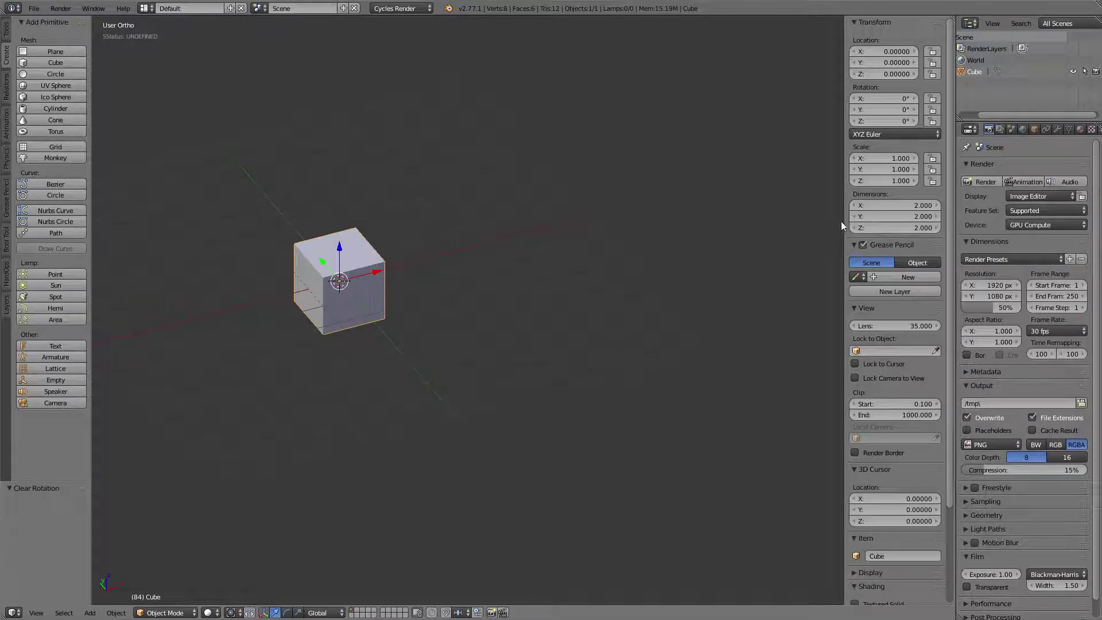
left_click(894, 205)
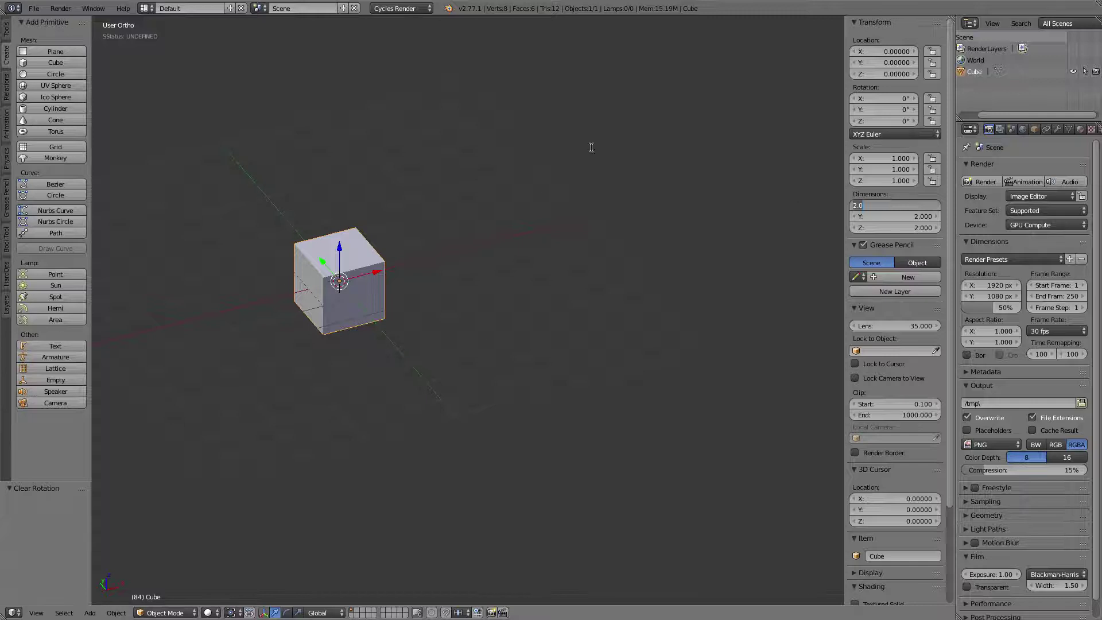
key("Escape")
- Duplicate the cube beside the original and set the copy's dimensions to 5 × 5 × 5
key("shift+d")
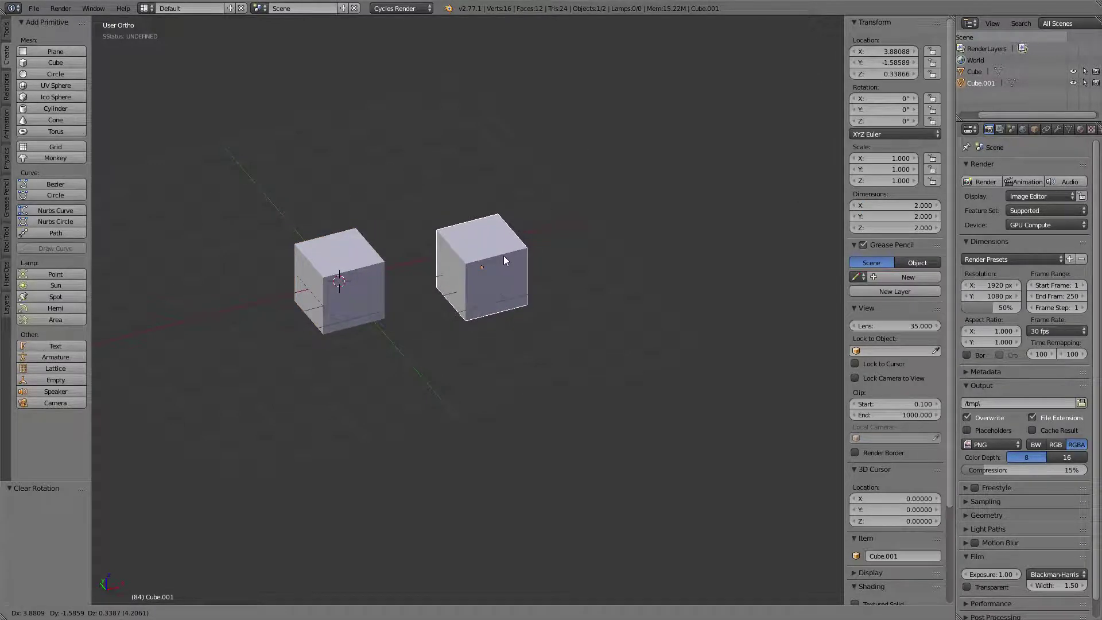
left_click(504, 257)
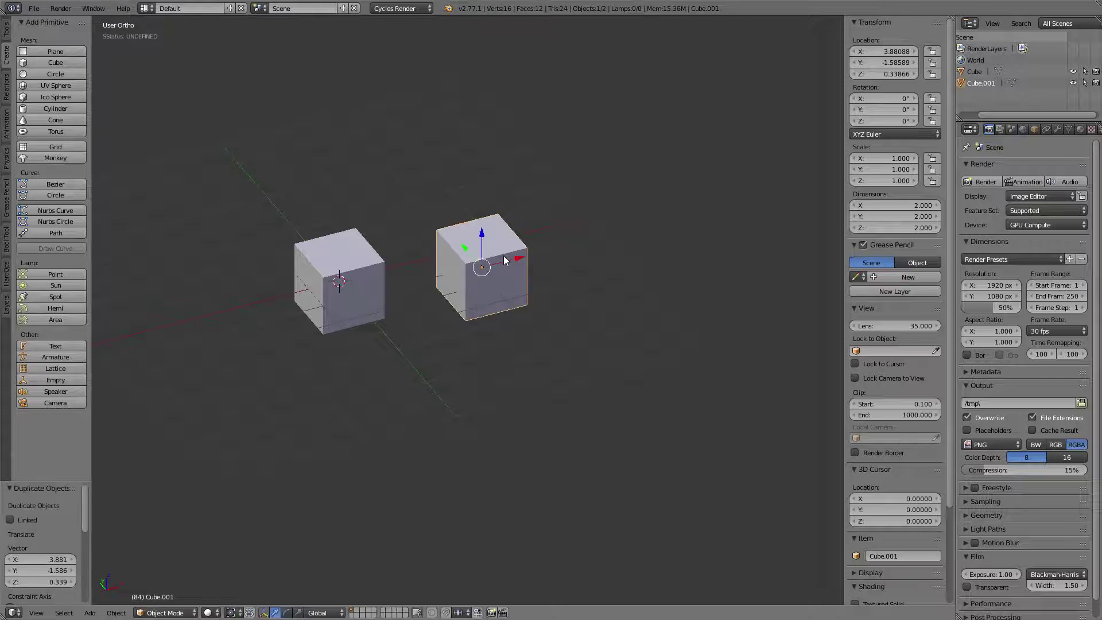
left_click(903, 205)
type("5")
key("Tab")
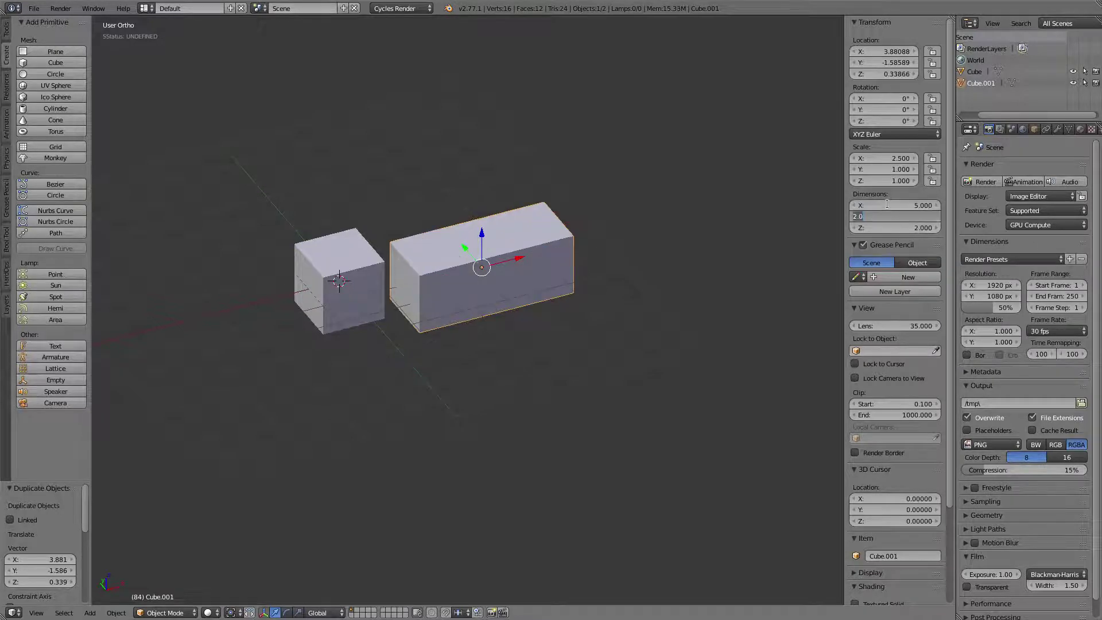
type("5")
key("Tab")
type("5")
key("Return")
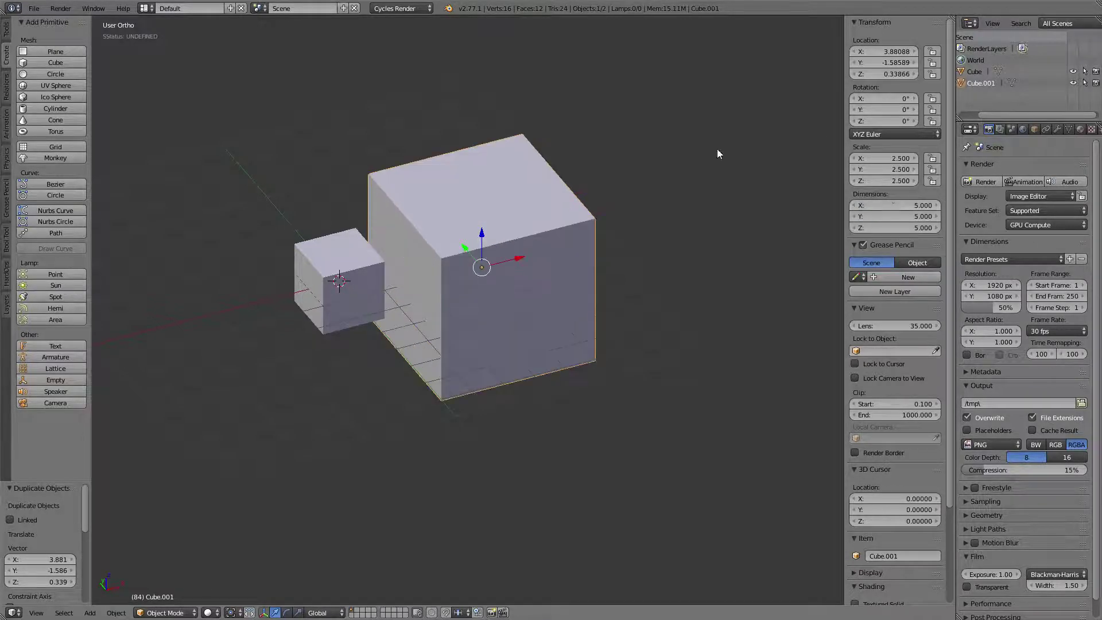
- Slide the 5-unit copy about one unit further along X from the original
middle_click_drag(494, 215, 377, 227, "shift")
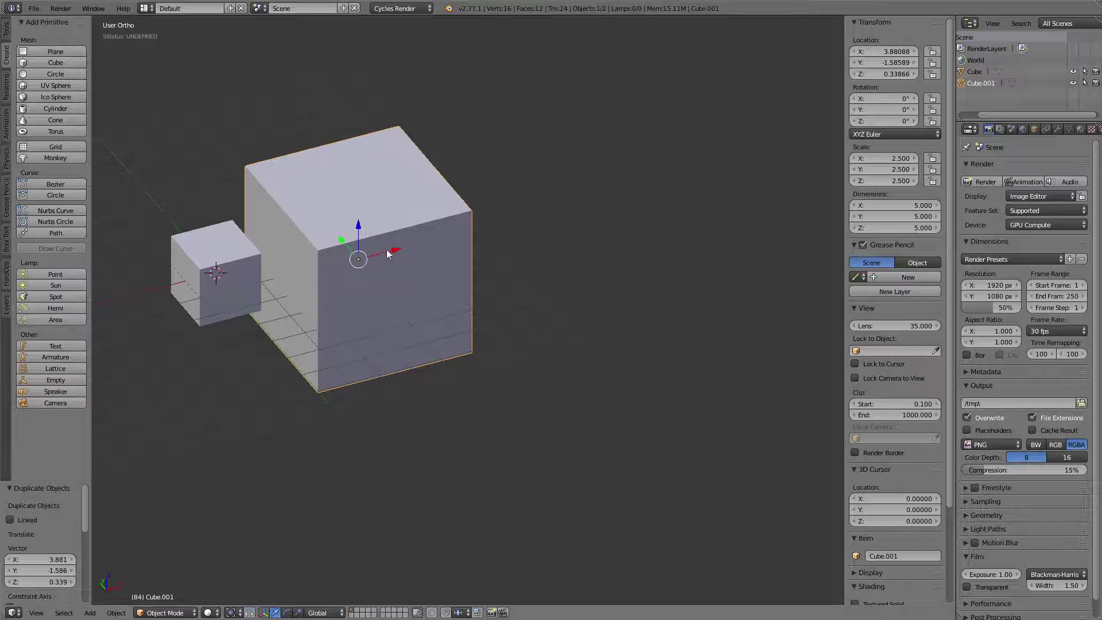
left_click_drag(392, 252, 426, 240)
middle_click_drag(497, 235, 567, 209, "shift")
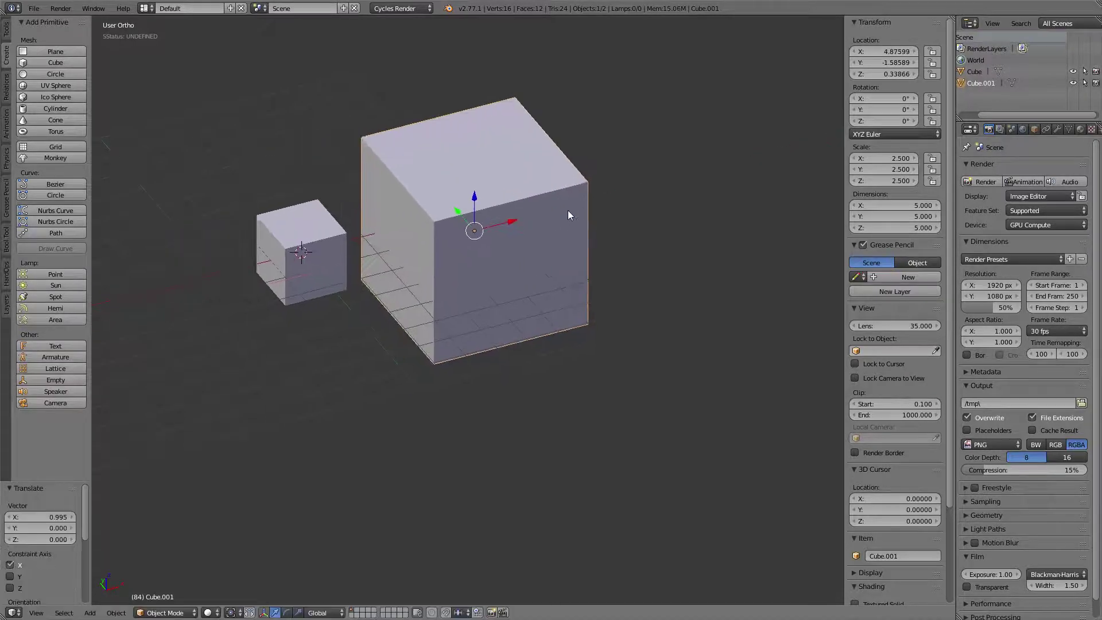
right_click(315, 216)
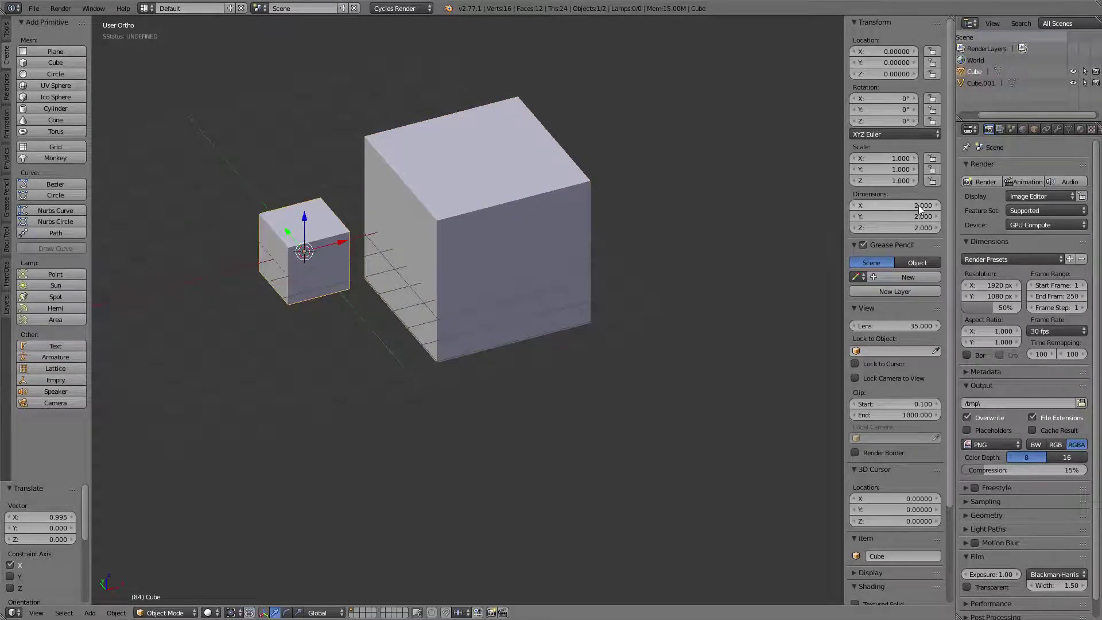
right_click(549, 187)
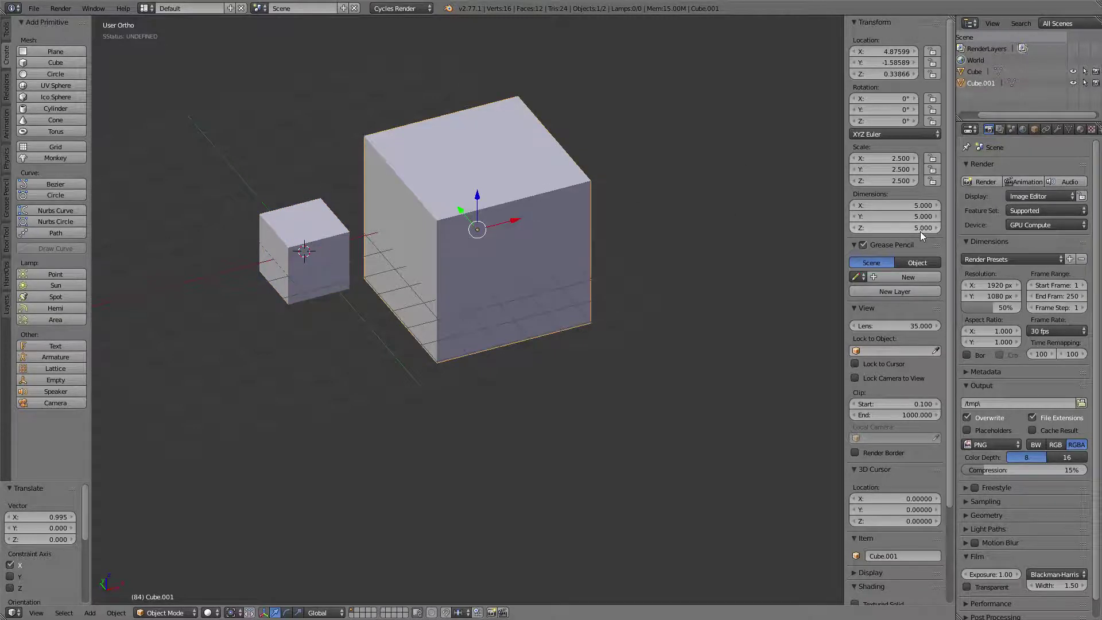
middle_click_drag(507, 198, 428, 210, "shift")
- Duplicate the 2.5-scale middle cube, place the copy on its right, and select it
key("shift+d")
left_click(675, 196)
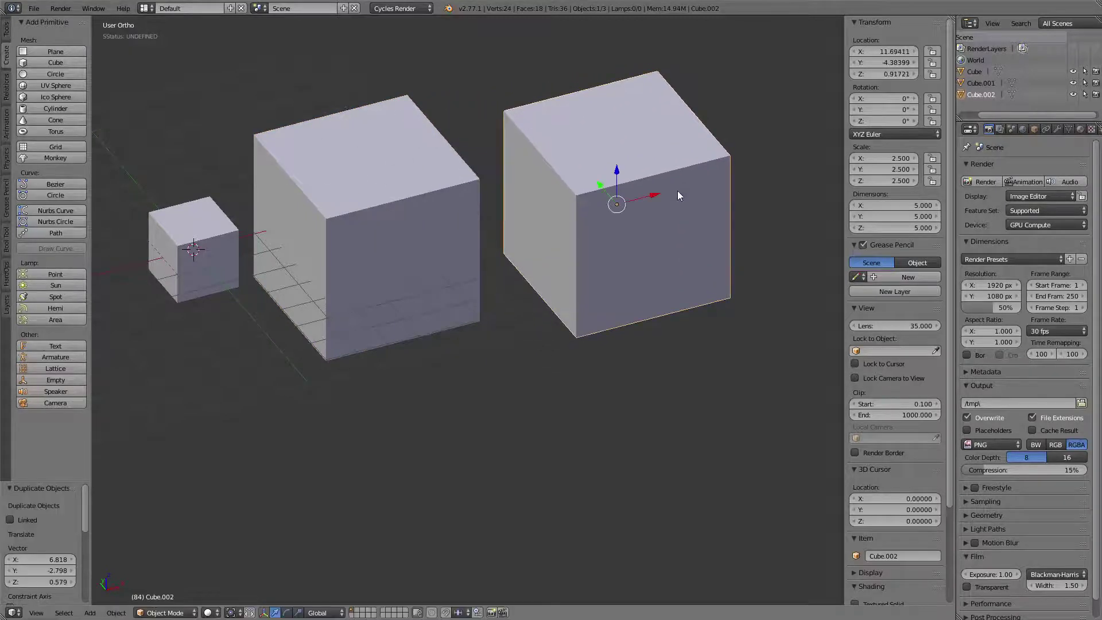
right_click(419, 135)
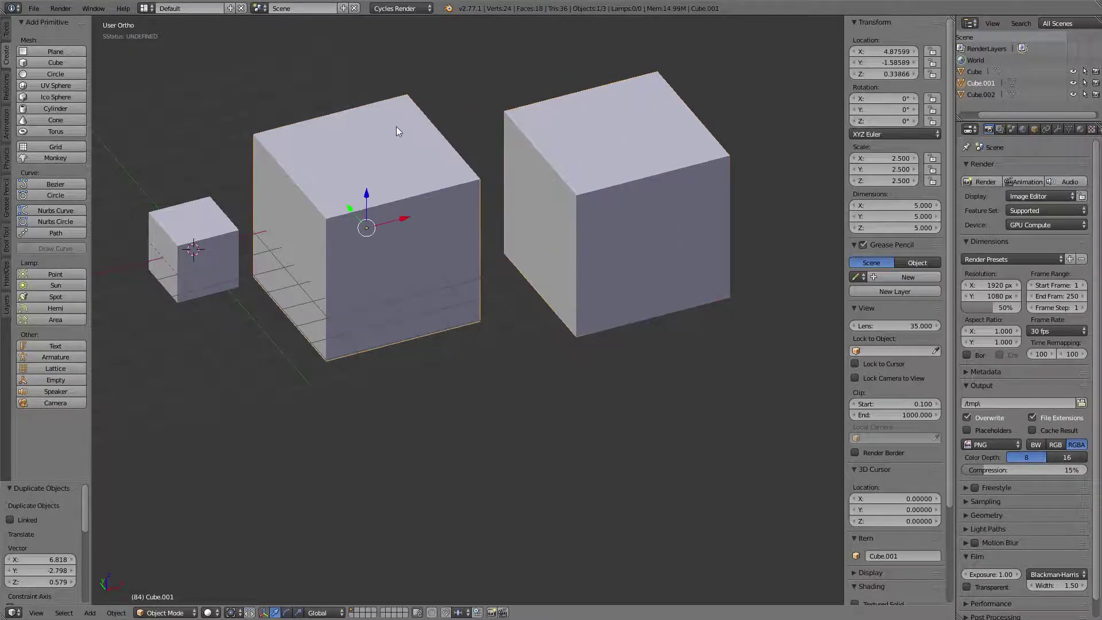
right_click(540, 129, "shift")
right_click(632, 170)
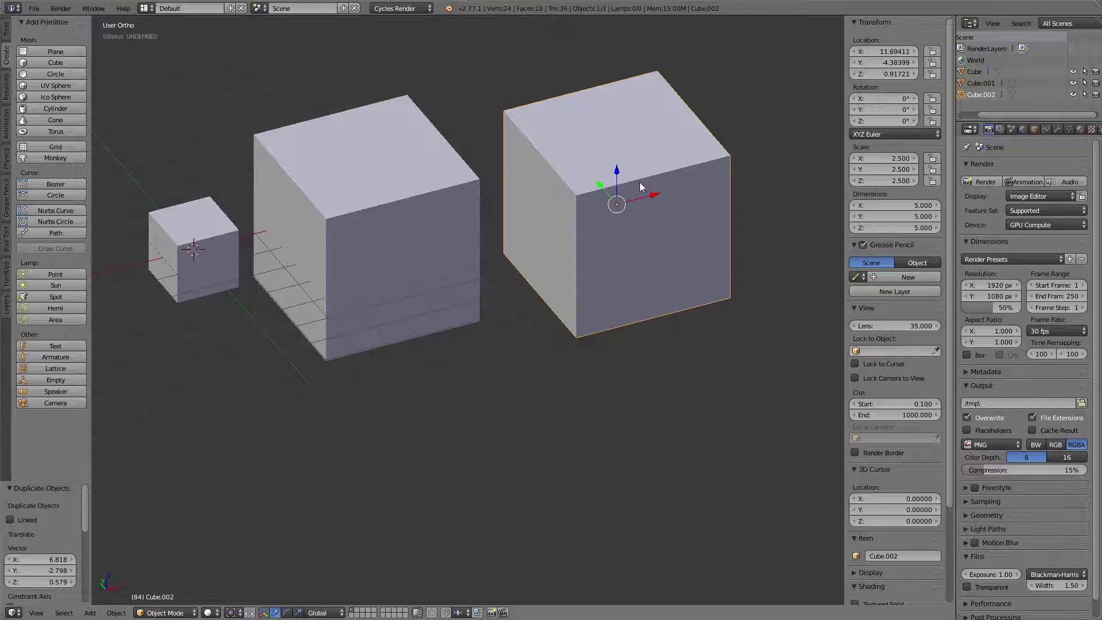
key("ctrl+a")
- Apply the right cube's scale so it reads 1.0 while staying 5 units
middle_click_drag(660, 148, 691, 181, "shift")
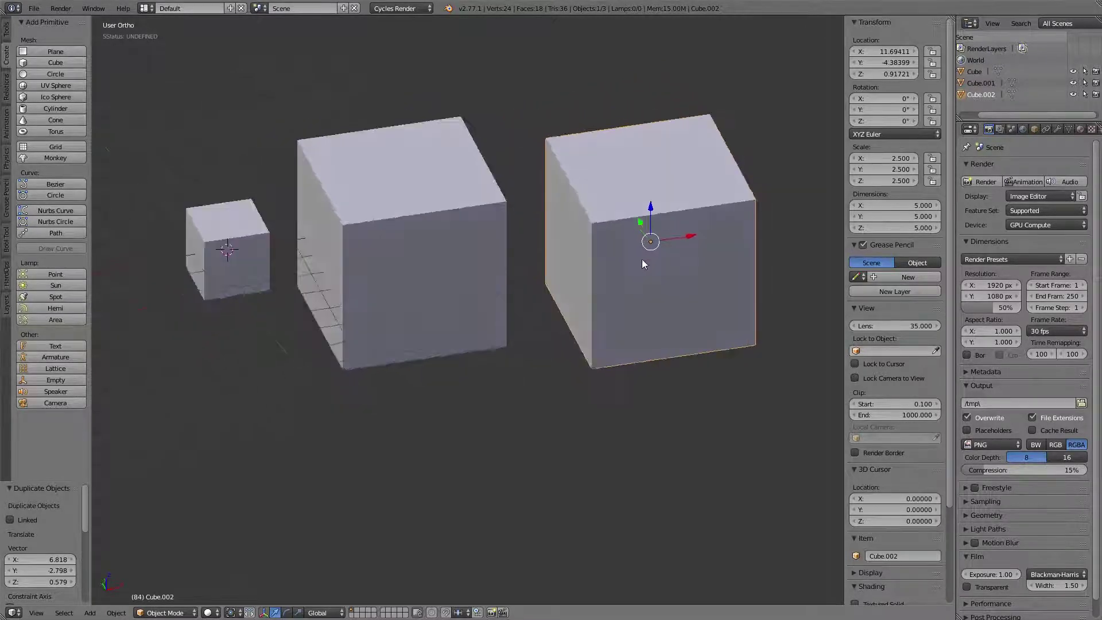
key("ctrl+a")
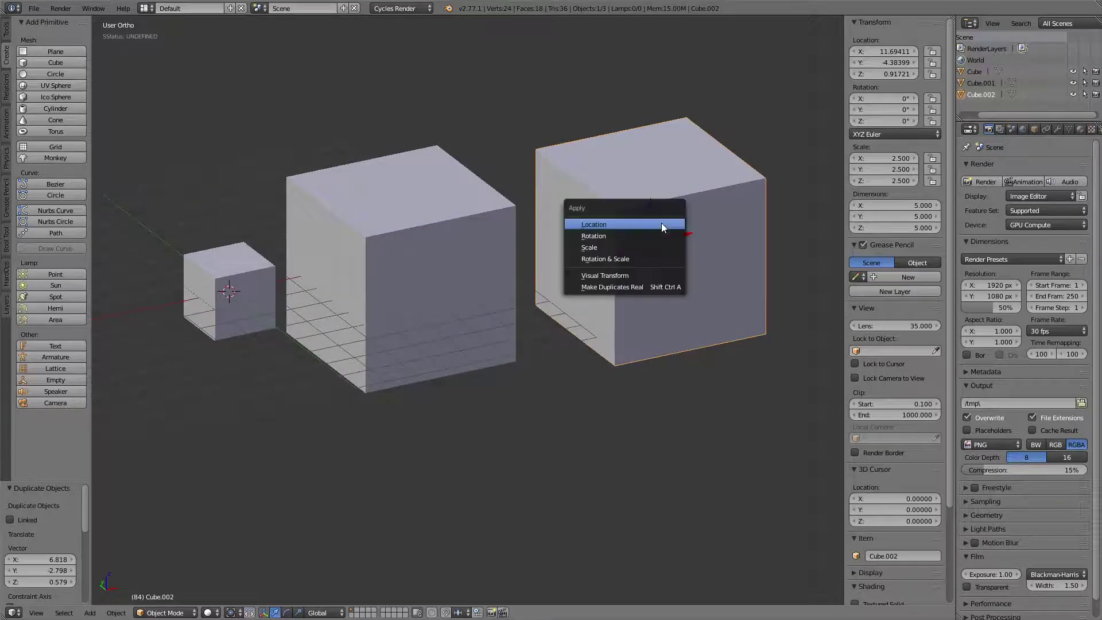
left_click(622, 248)
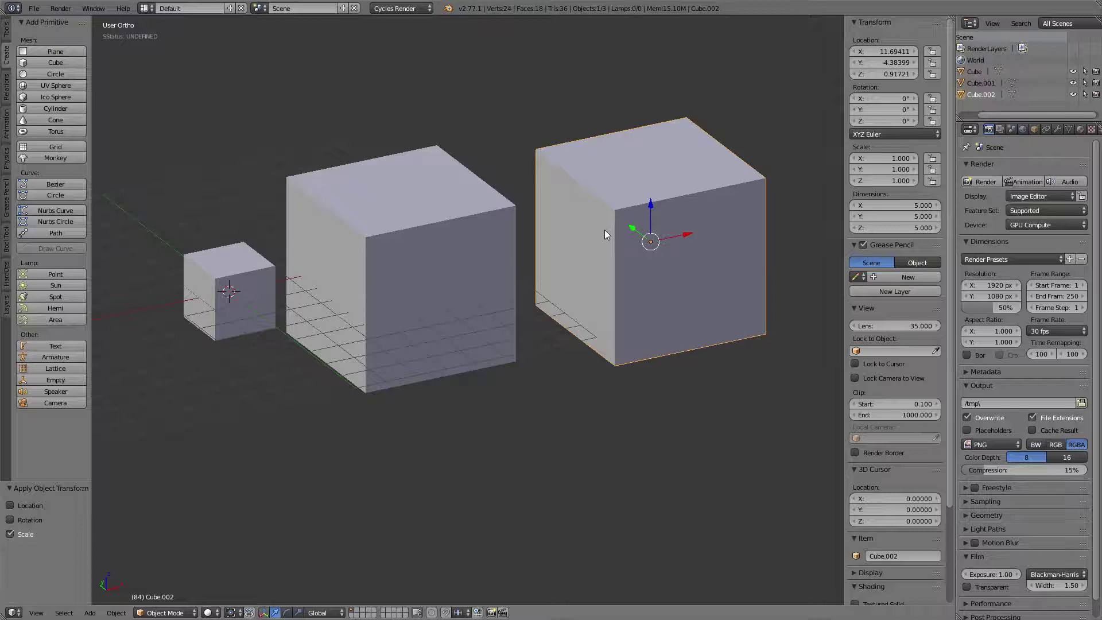
- Compare scales by selecting the middle cube, then the right cube, ending on the small cube
middle_click_drag(605, 228, 602, 198, "shift")
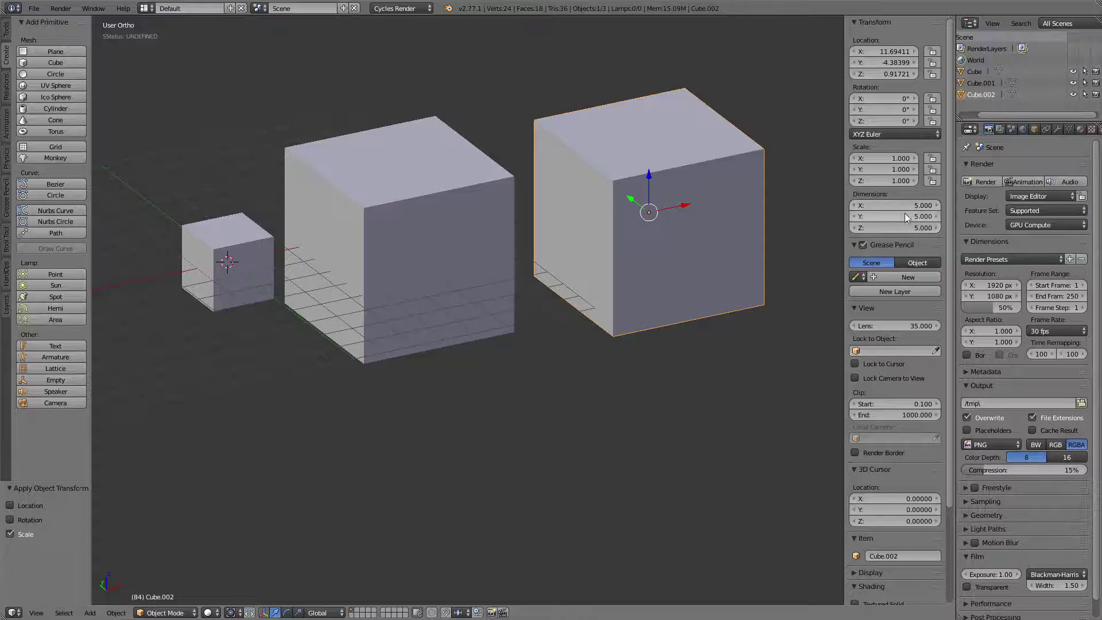
right_click(504, 205)
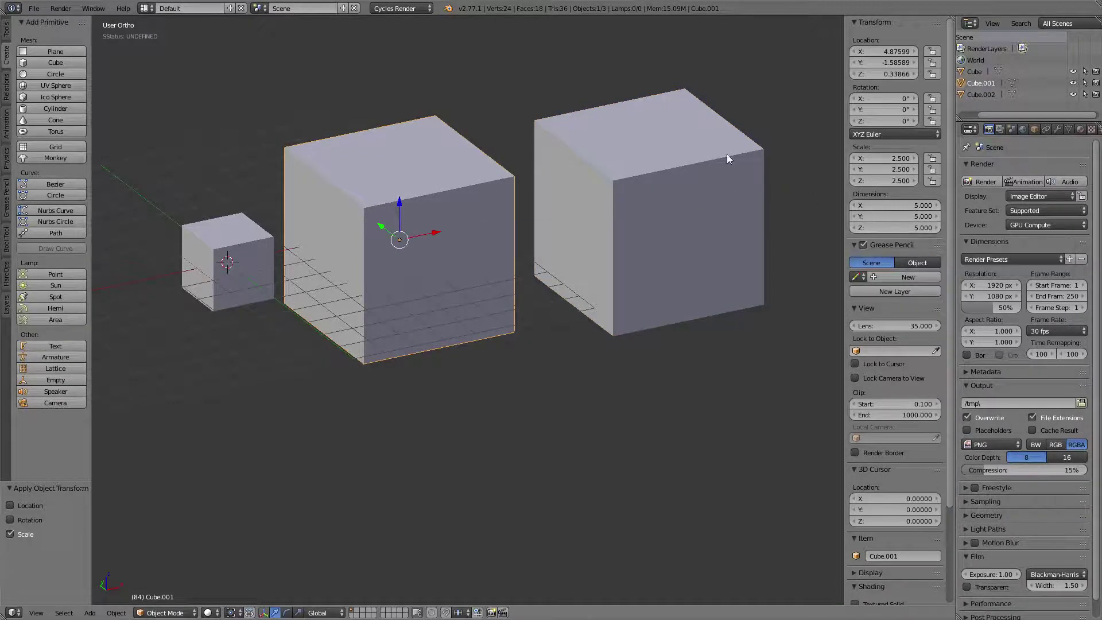
right_click(687, 160)
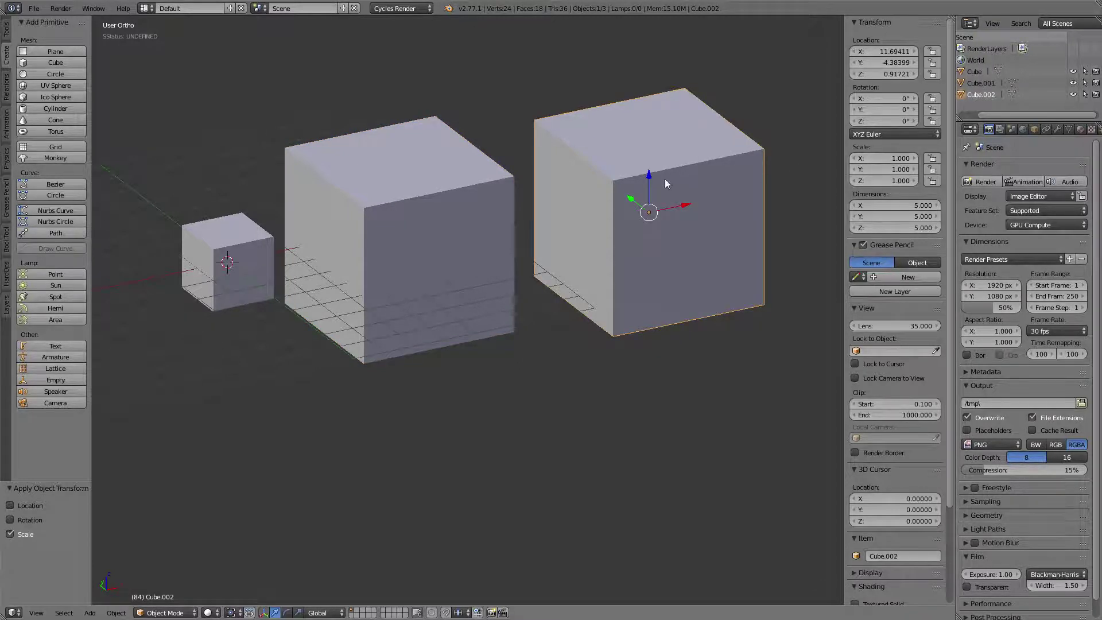
right_click(224, 248)
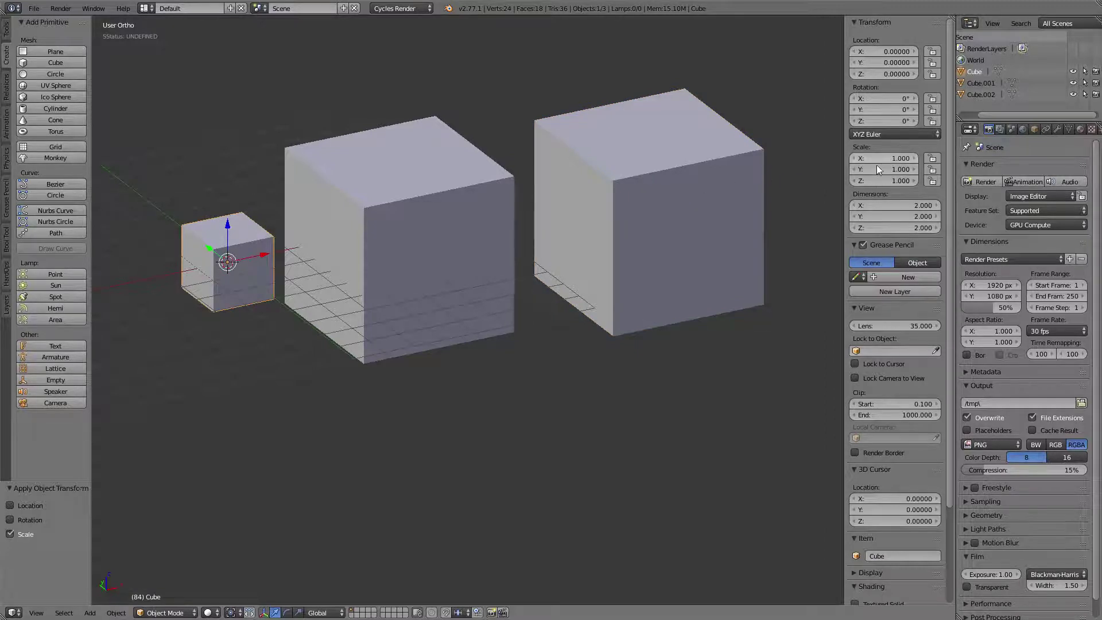
- Add a Bevel modifier to the small cube with width 0.5 and extra segments
left_click(1058, 129)
left_click(1007, 167)
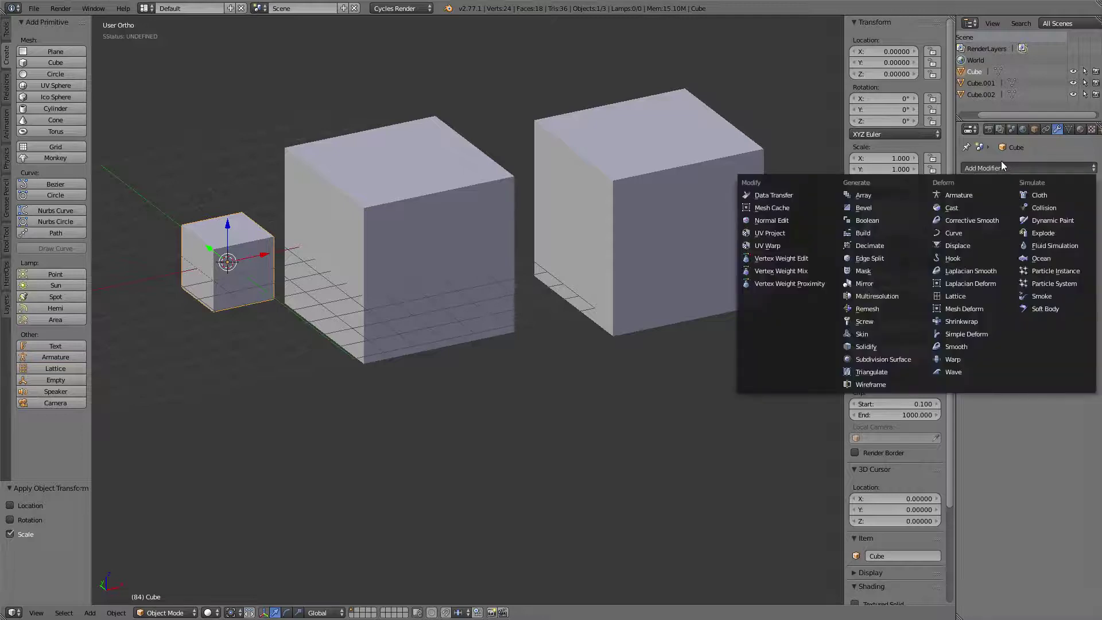
left_click(876, 208)
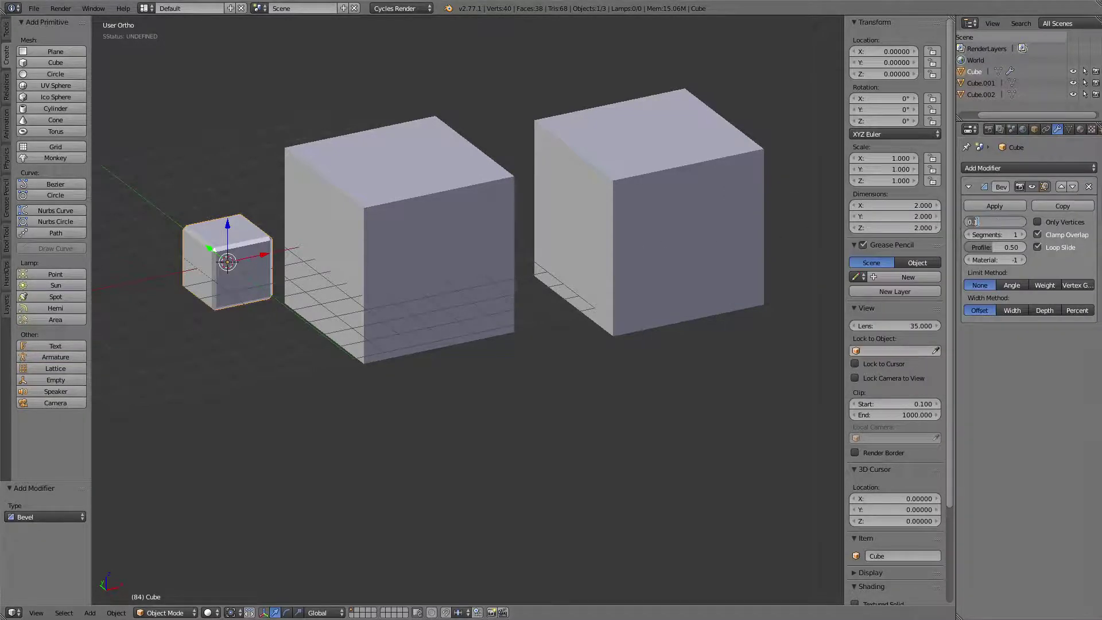
type("1")
key("Return")
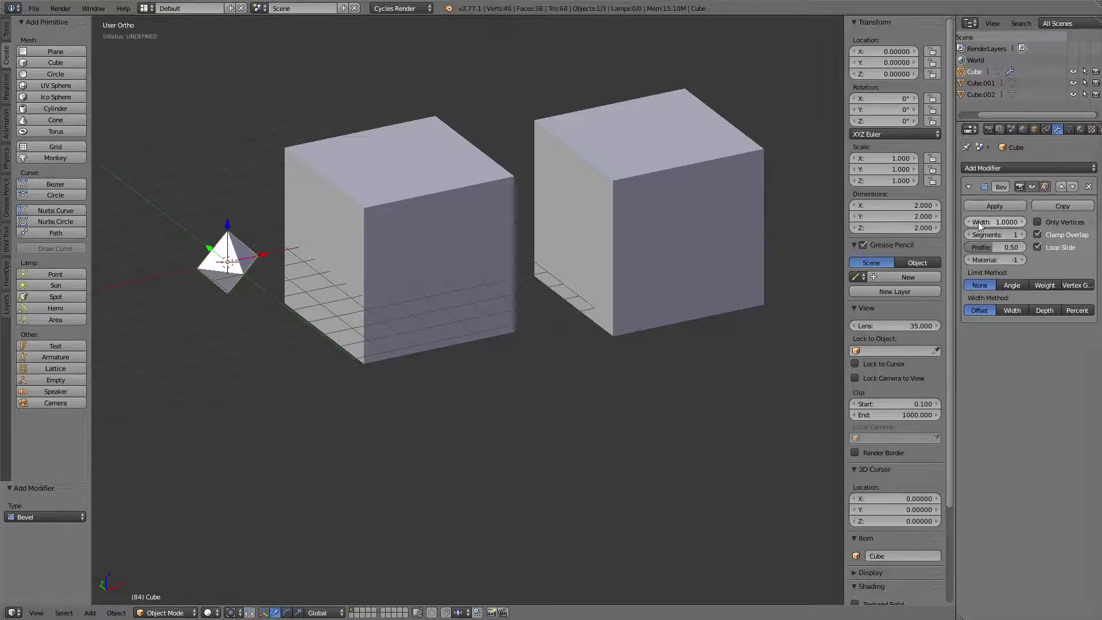
left_click(995, 220)
type("0.5")
key("Return")
left_click(1023, 234)
left_click(1022, 234)
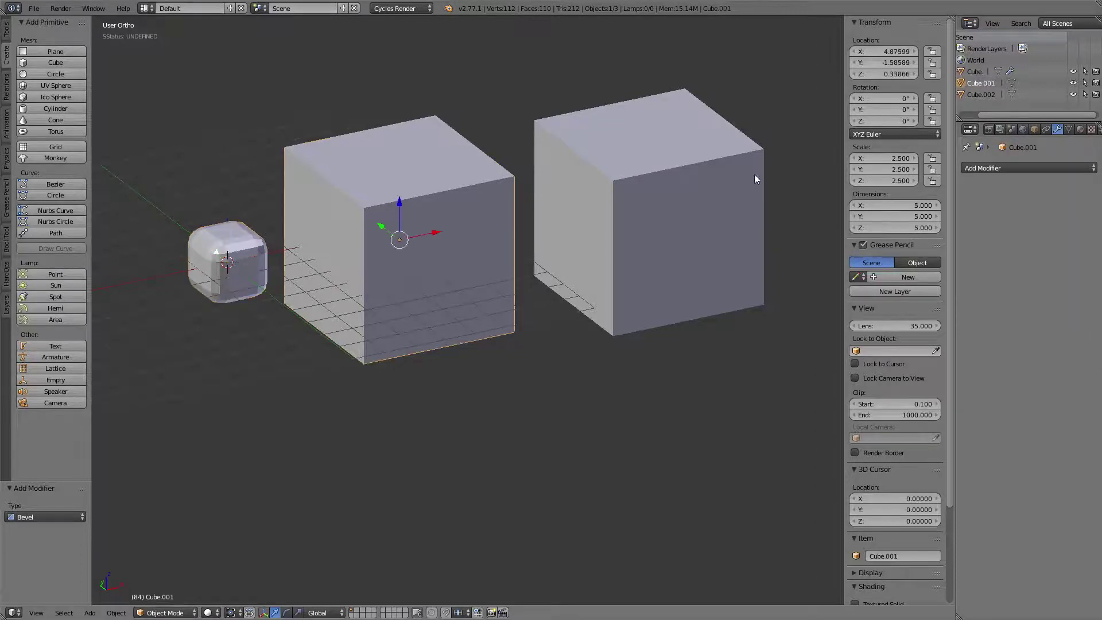
- Give the middle cube a Bevel modifier with width 0.5 and 3 segments
left_click(999, 168)
left_click(878, 209)
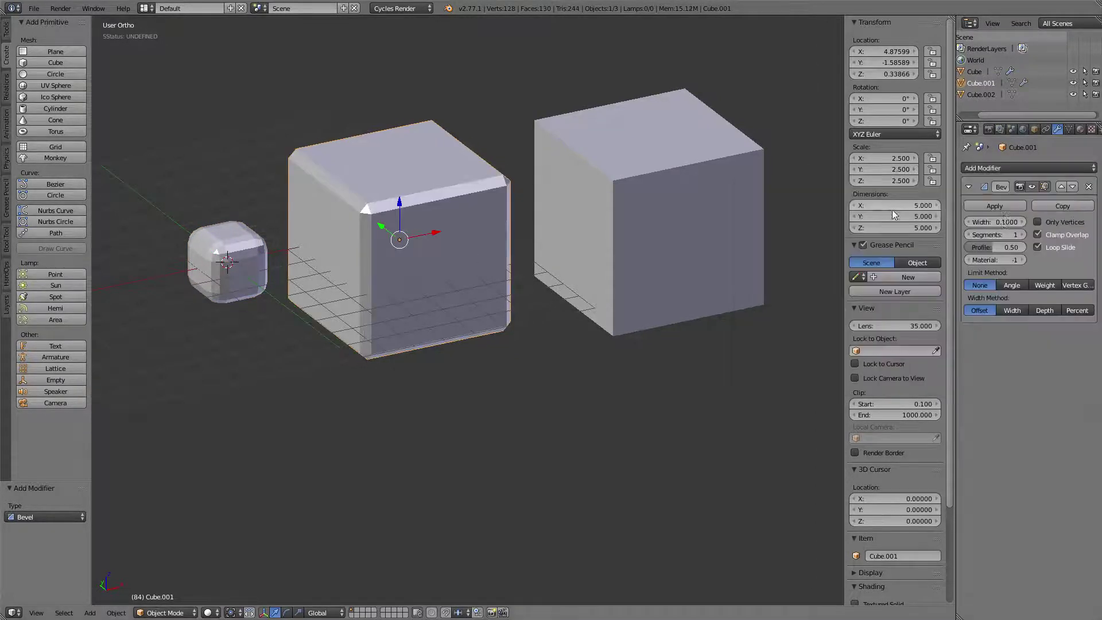
left_click(984, 221)
type("0.5")
key("Return")
left_click(1021, 234)
left_click(1025, 234)
- Give the right cube a Bevel modifier with width 0.5 and 3 segments
right_click(722, 187)
left_click(1011, 167)
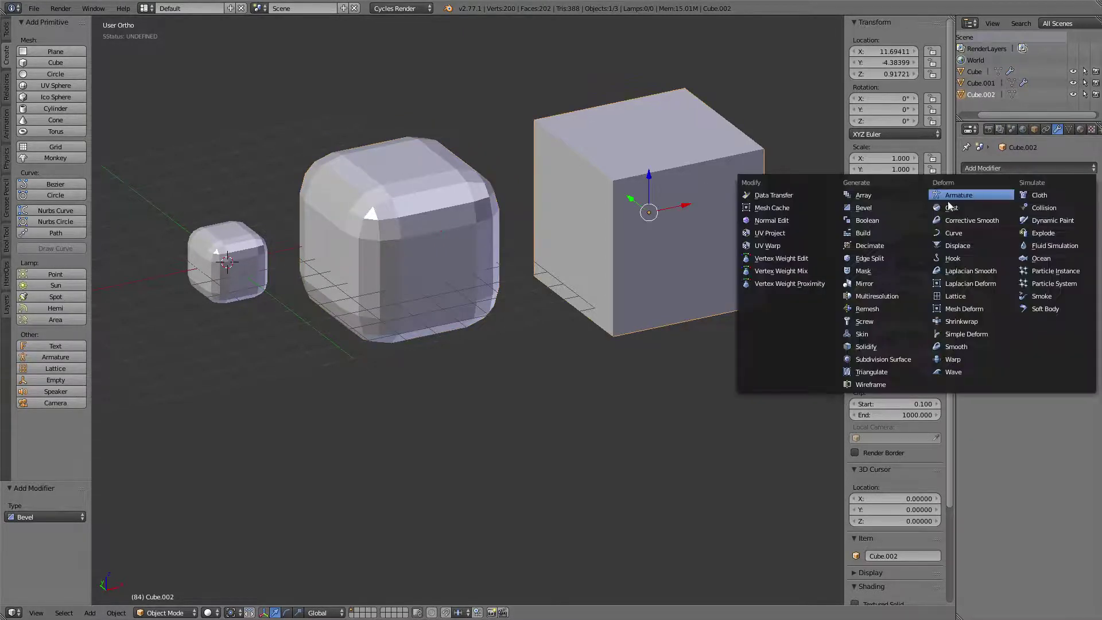
left_click(877, 205)
left_click(991, 221)
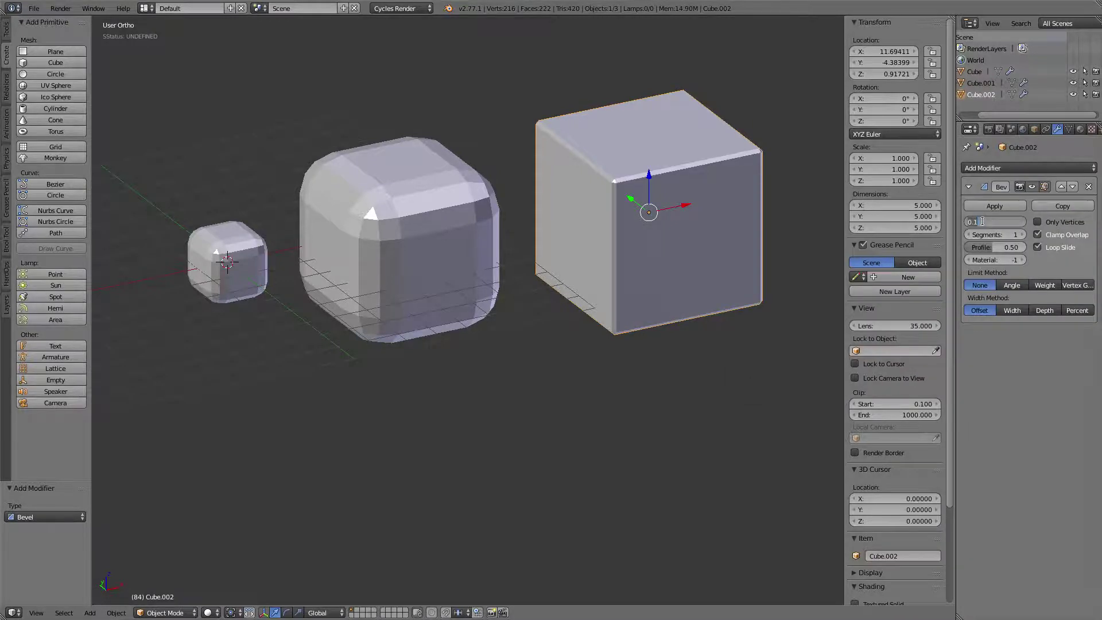
type("0.5")
key("Return")
left_click(1021, 234)
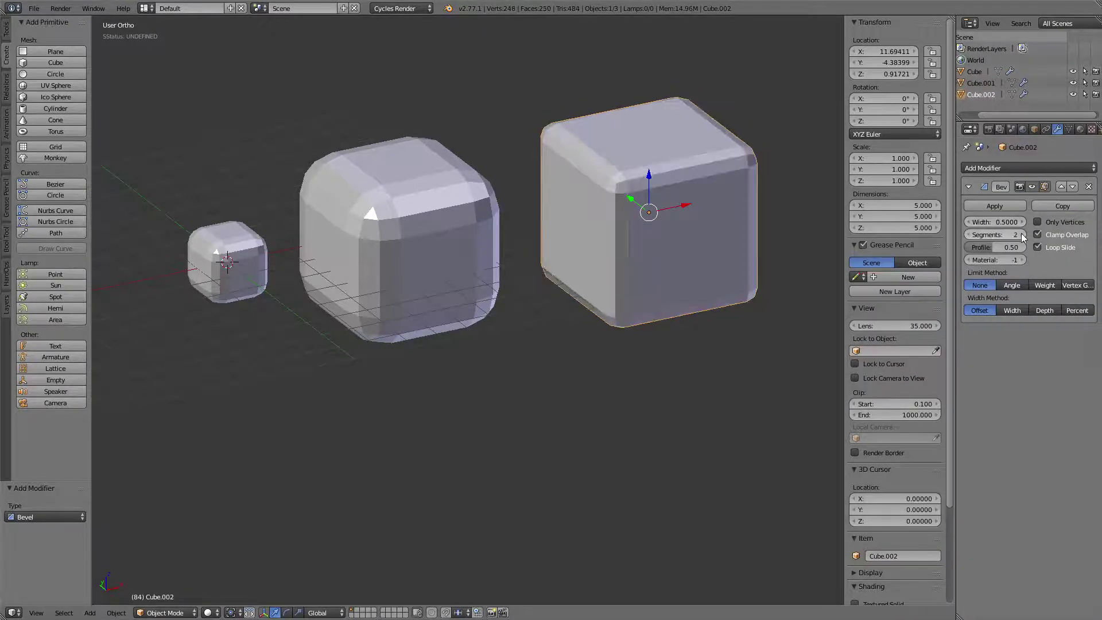
left_click(1021, 234)
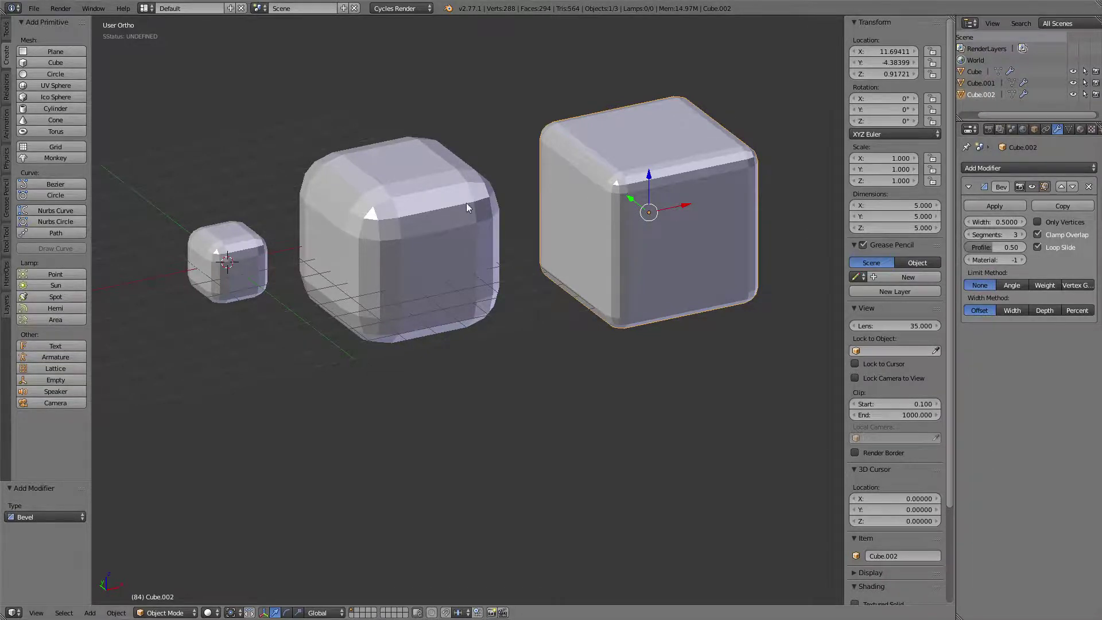
right_click(404, 216)
right_click(611, 191)
right_click(459, 193, "shift")
right_click(610, 182)
right_click(447, 194)
right_click(610, 182)
right_click(401, 211)
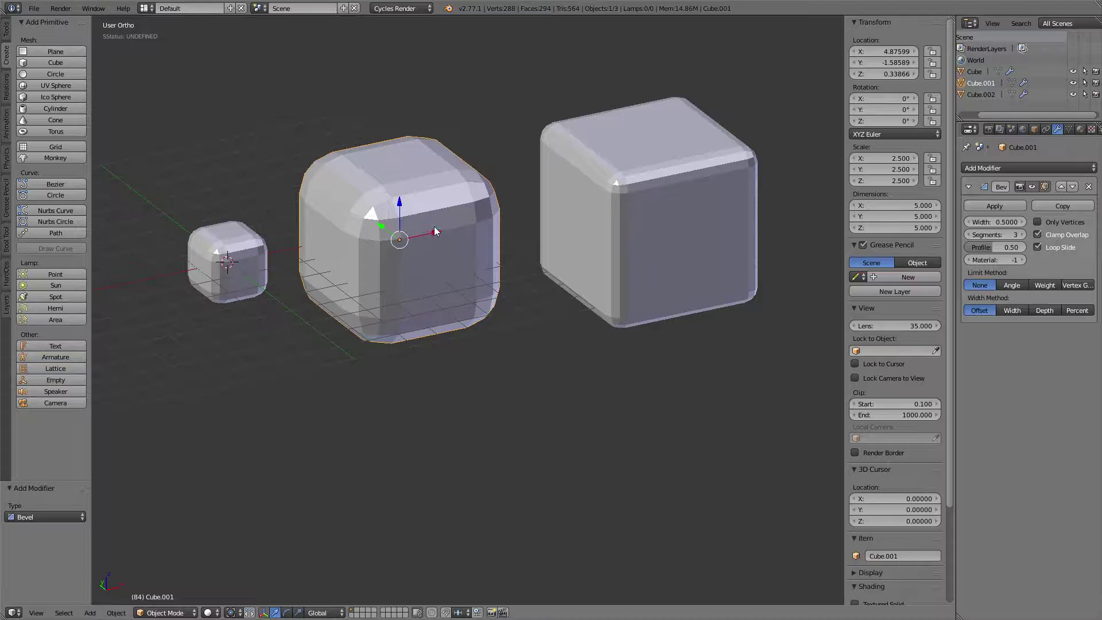
key("alt+s")
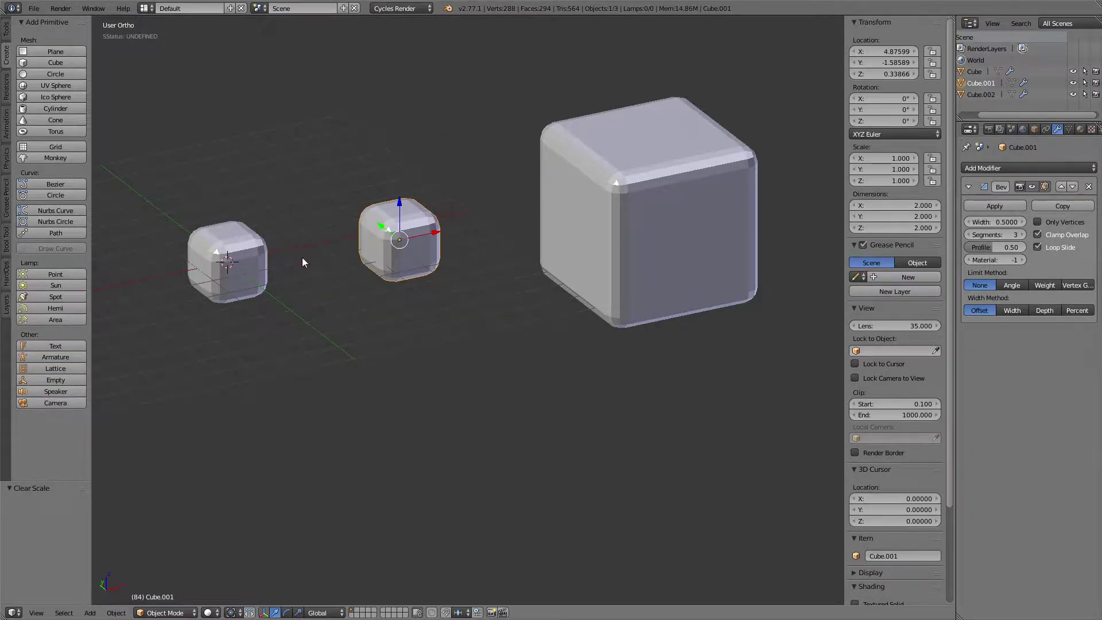
key("ctrl+z")
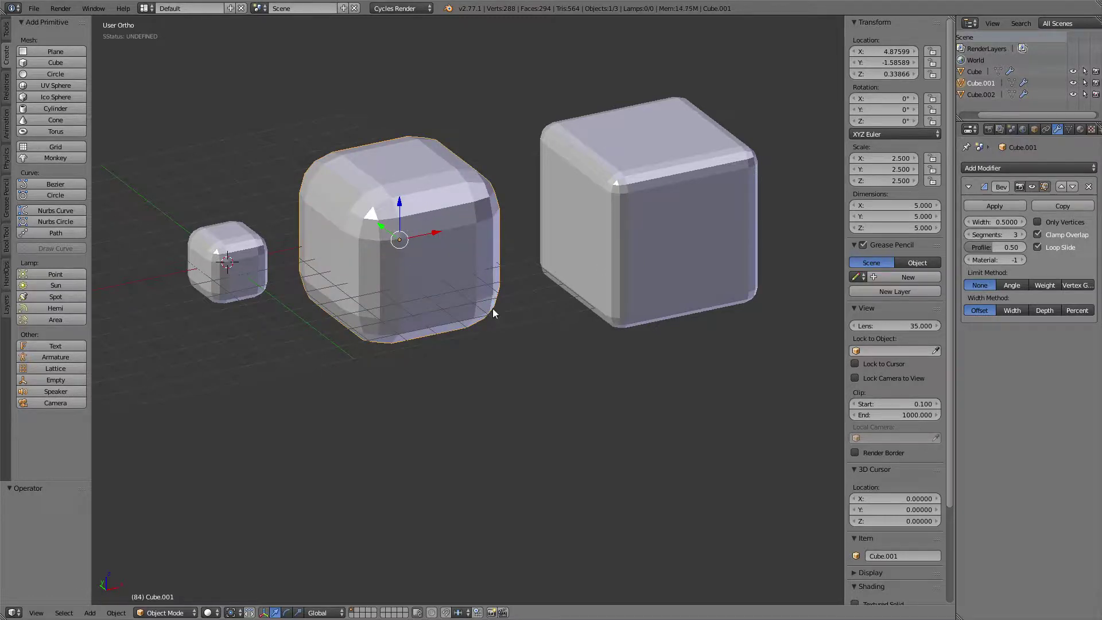
- Stretch the middle cube along Z to 5 × 5 × 11.82 and apply its scale to 1.0
key("s")
key("z")
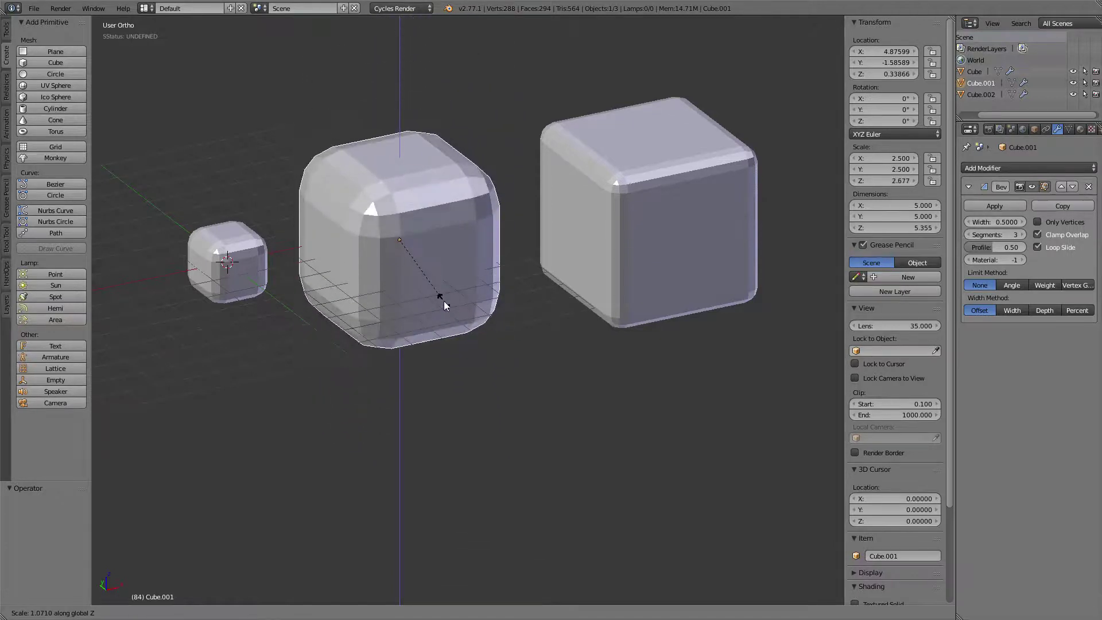
left_click(443, 401)
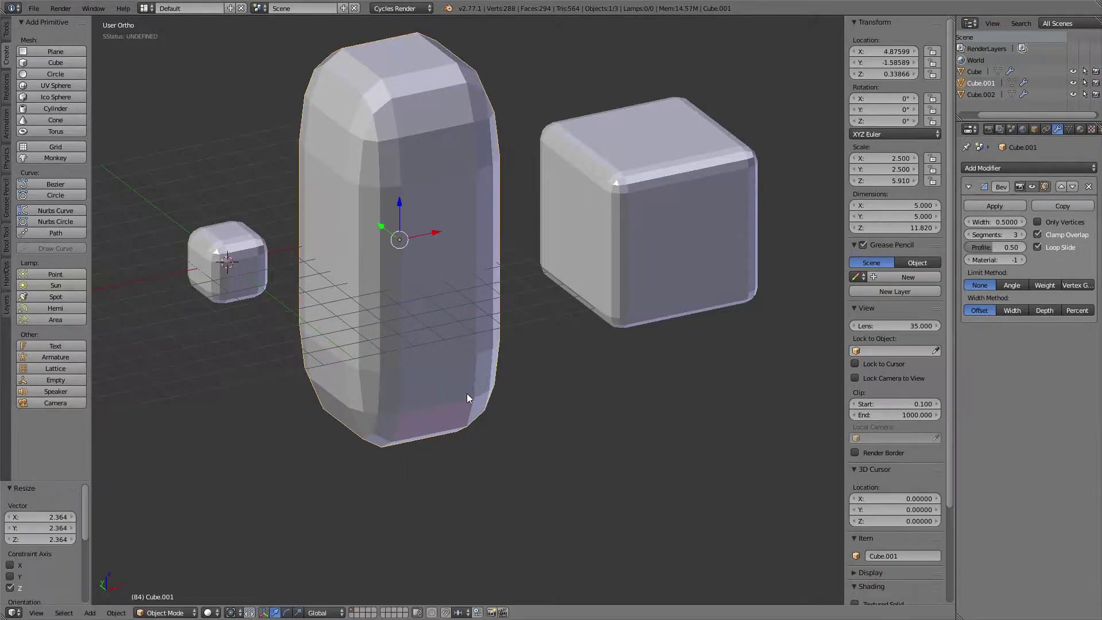
key("ctrl+a")
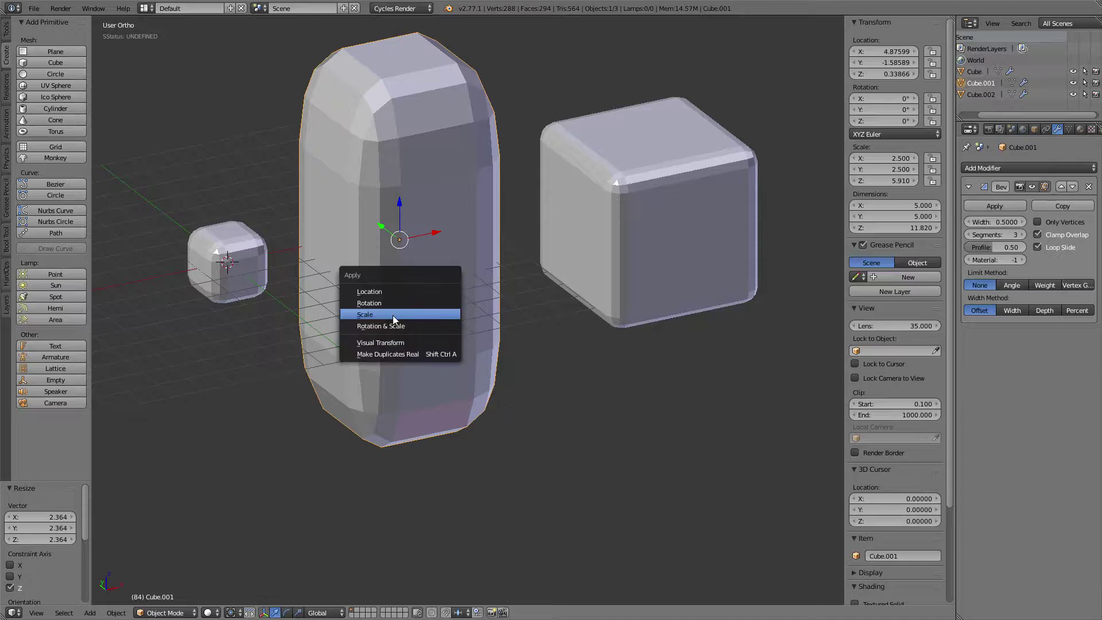
left_click(388, 316)
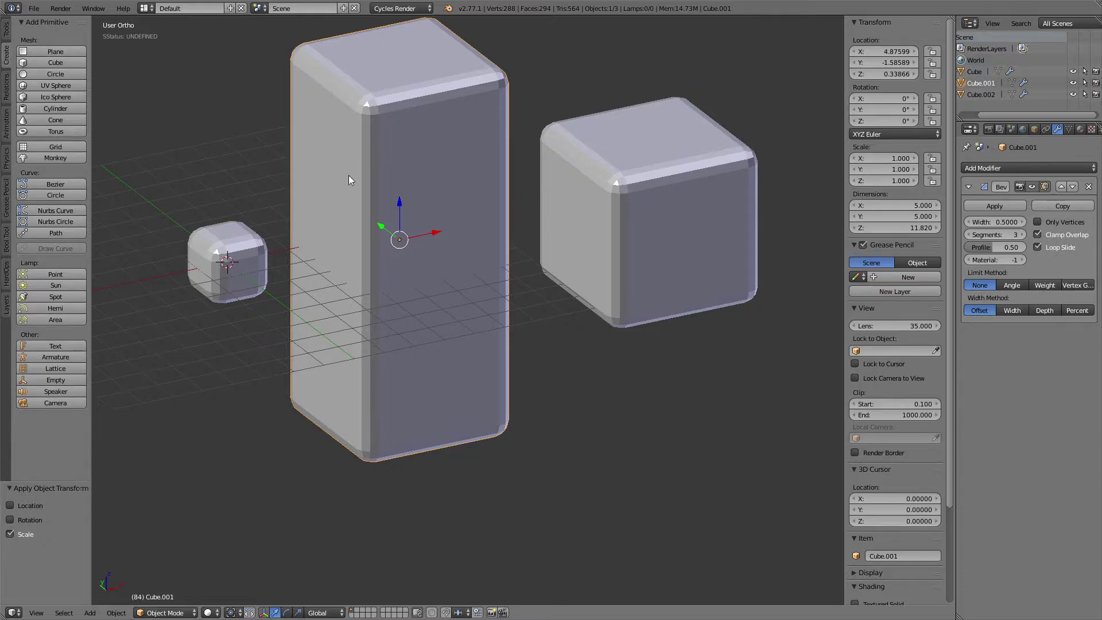
middle_click_drag(421, 214, 238, 297, "shift")
scroll(364, 269, "down", 1)
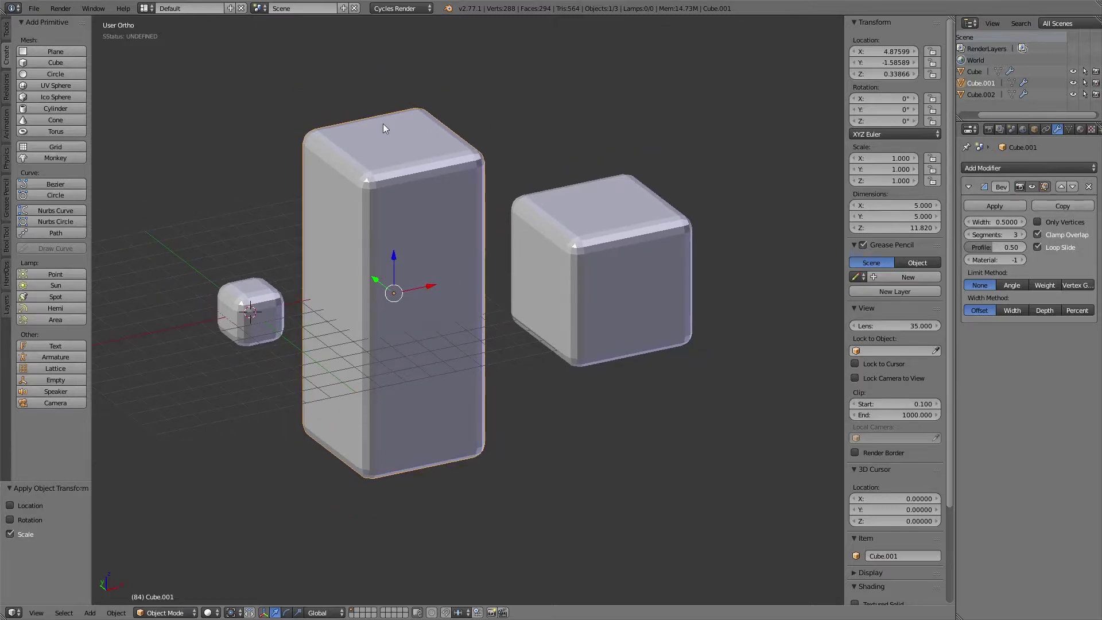
middle_click_drag(377, 177, 372, 232)
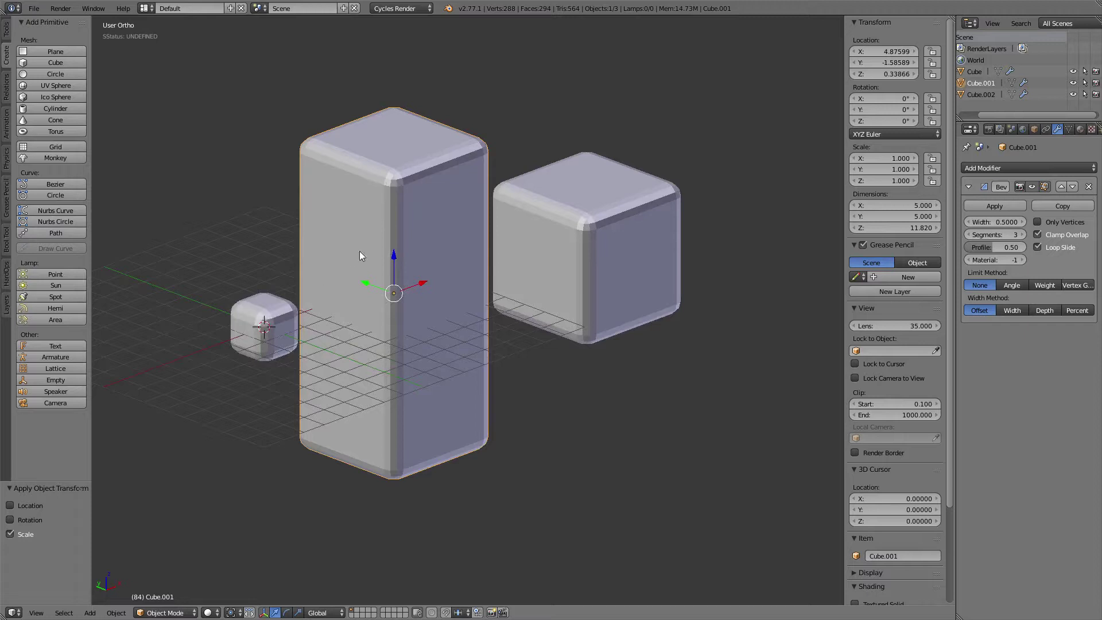